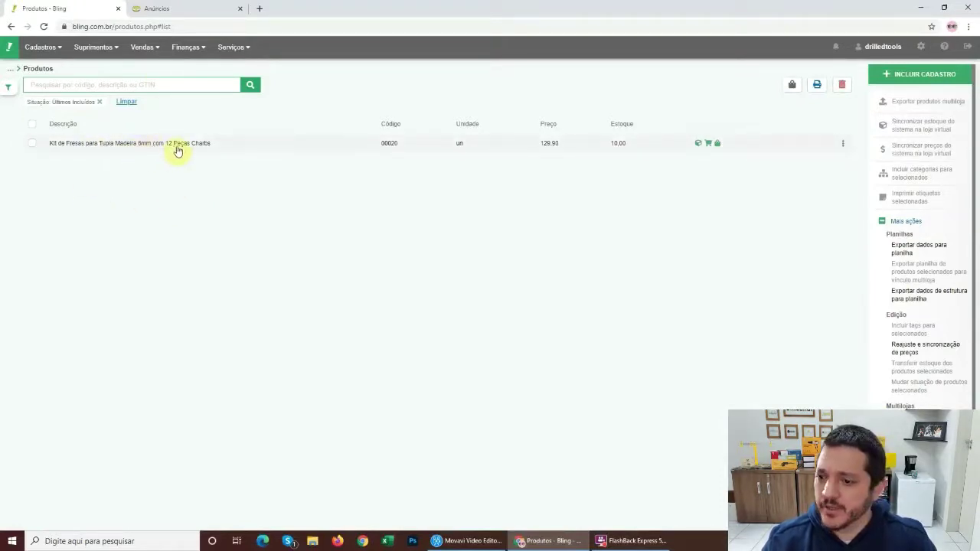
# Step: Review the active product listings in the Mercado Livre seller account
pyautogui.scroll(-1, 947, 317)
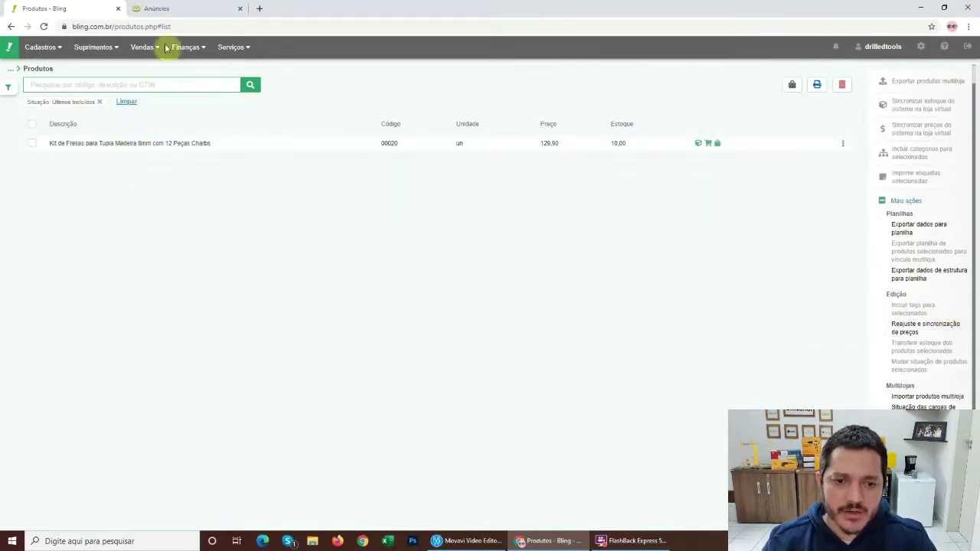
pyautogui.click(174, 8)
pyautogui.scroll(-2, 464, 269)
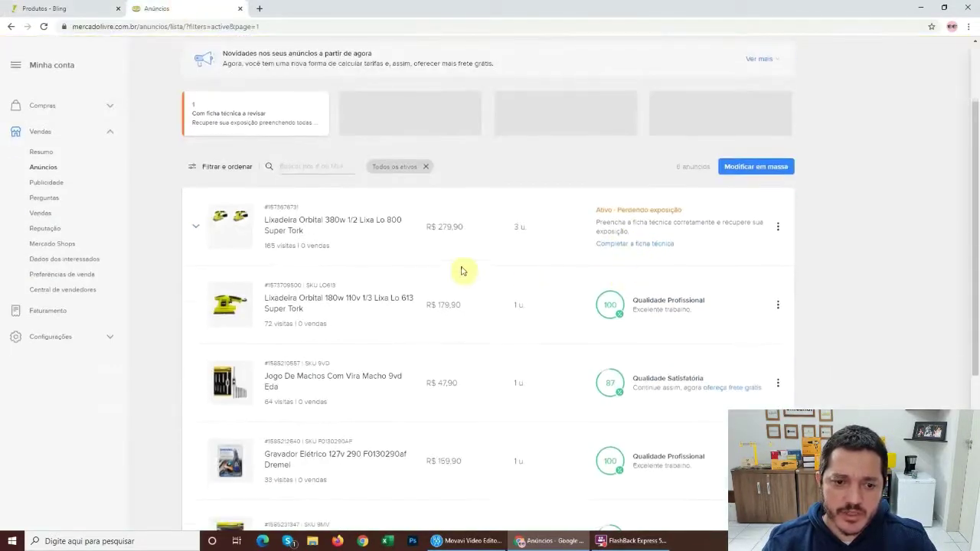
pyautogui.scroll(-4, 508, 254)
pyautogui.scroll(6, 505, 257)
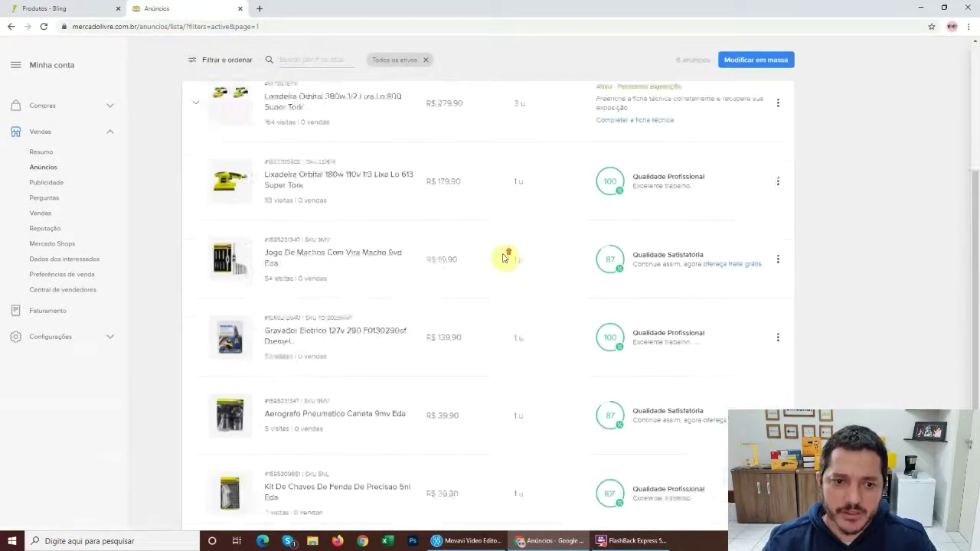
pyautogui.scroll(-6, 499, 313)
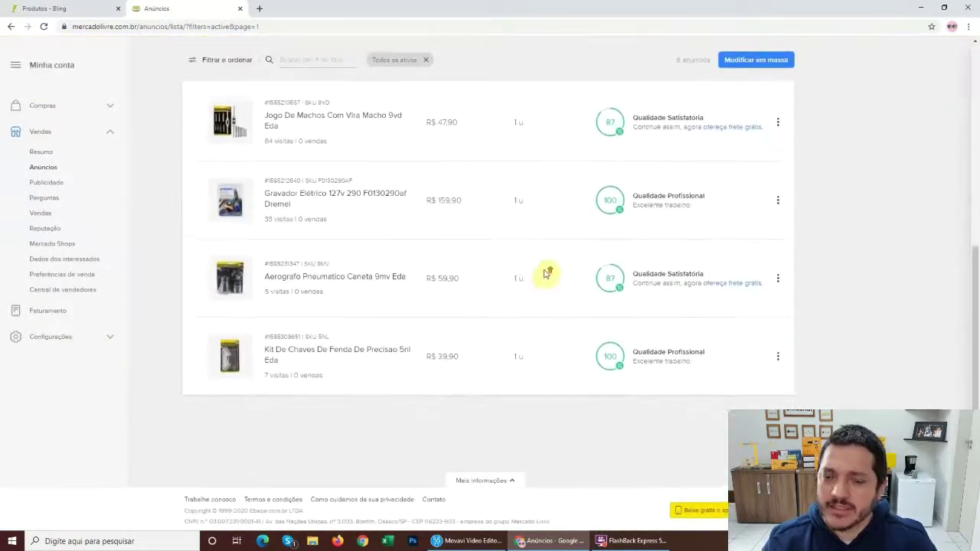
pyautogui.scroll(5, 567, 268)
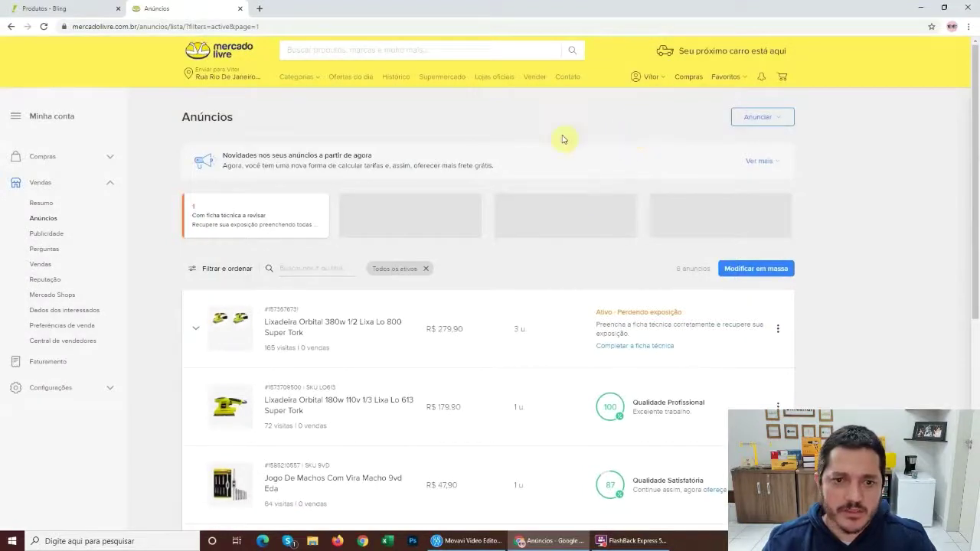
# Step: Switch to Bling and open the preferences for integrations with online stores and marketplaces
pyautogui.click(70, 6)
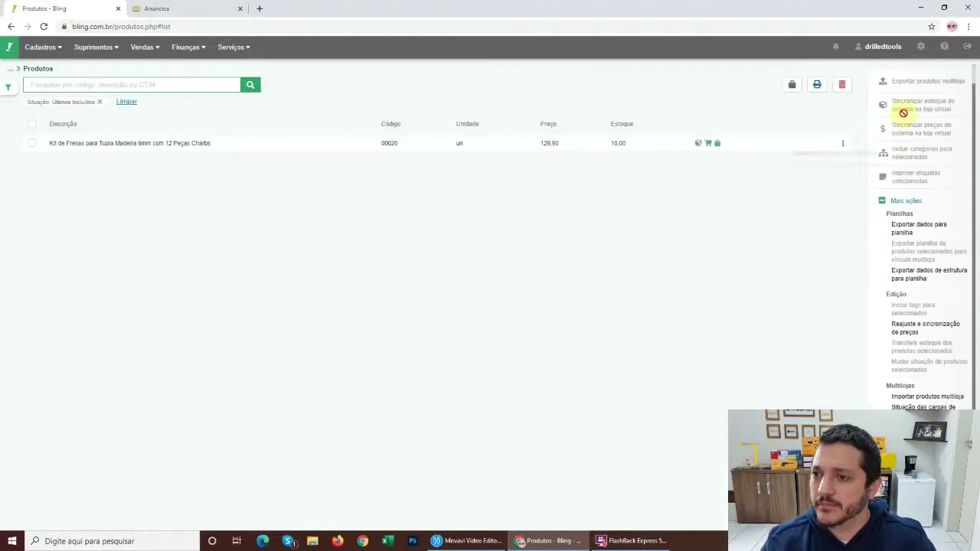
pyautogui.click(923, 49)
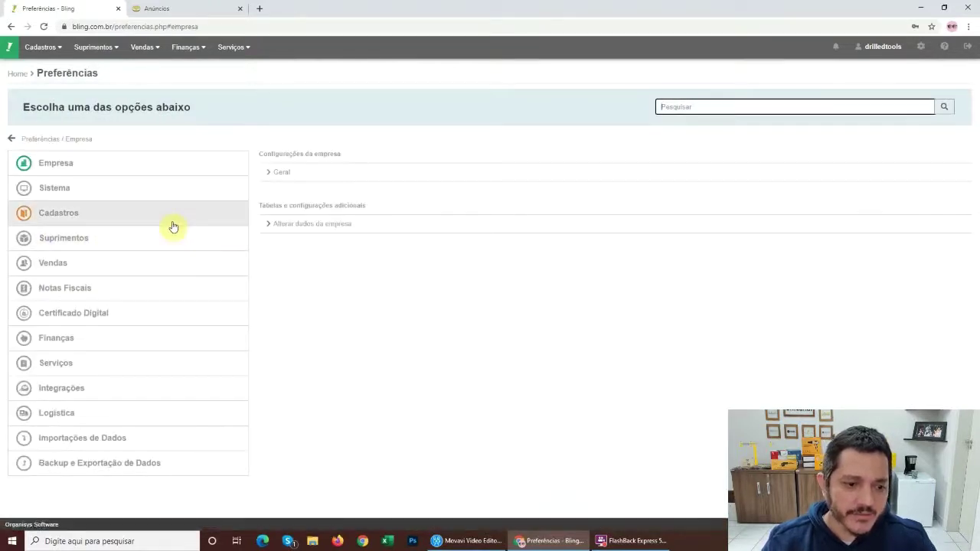
pyautogui.click(60, 389)
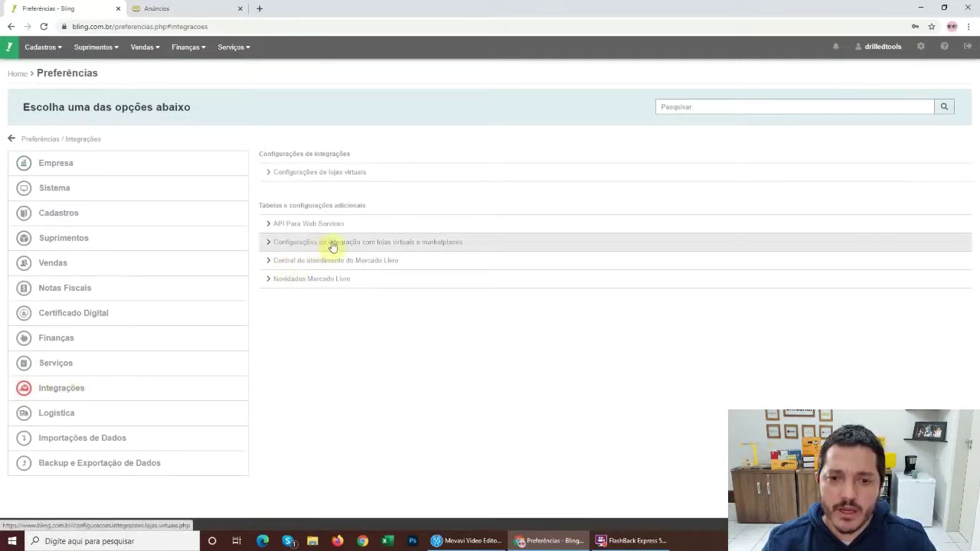
pyautogui.click(377, 243)
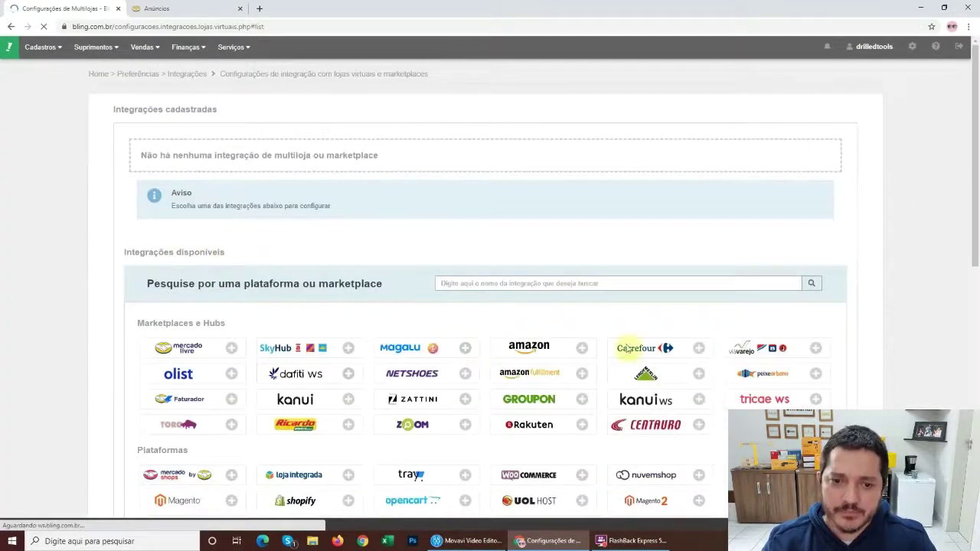
pyautogui.scroll(-3, 937, 299)
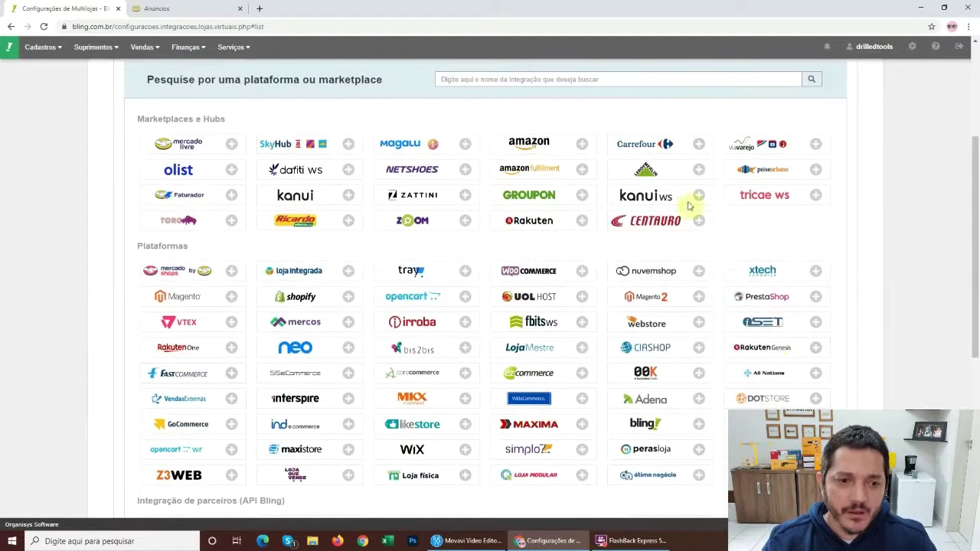
pyautogui.scroll(2, 31, 296)
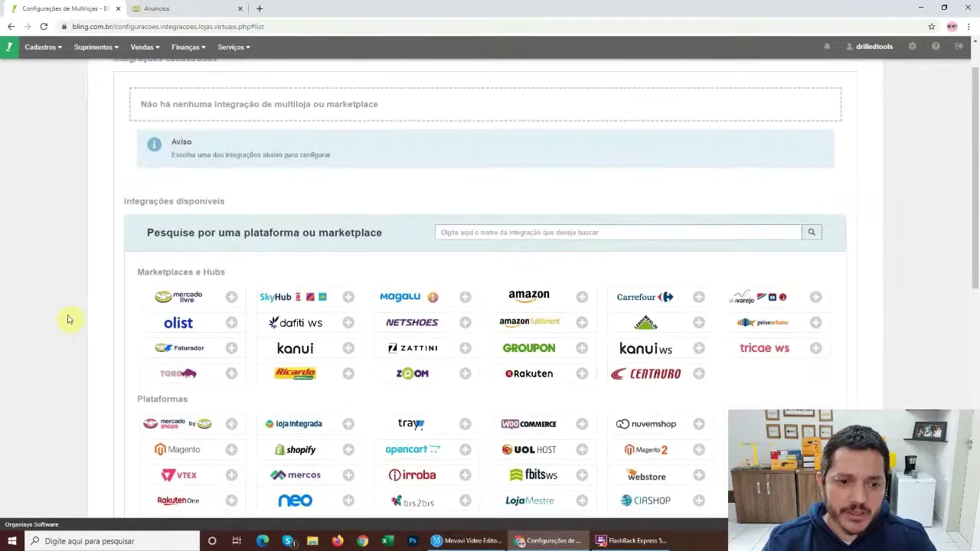
# Step: Add a Mercado Livre integration, dismiss its introduction, and connect the seller account through login
pyautogui.click(191, 300)
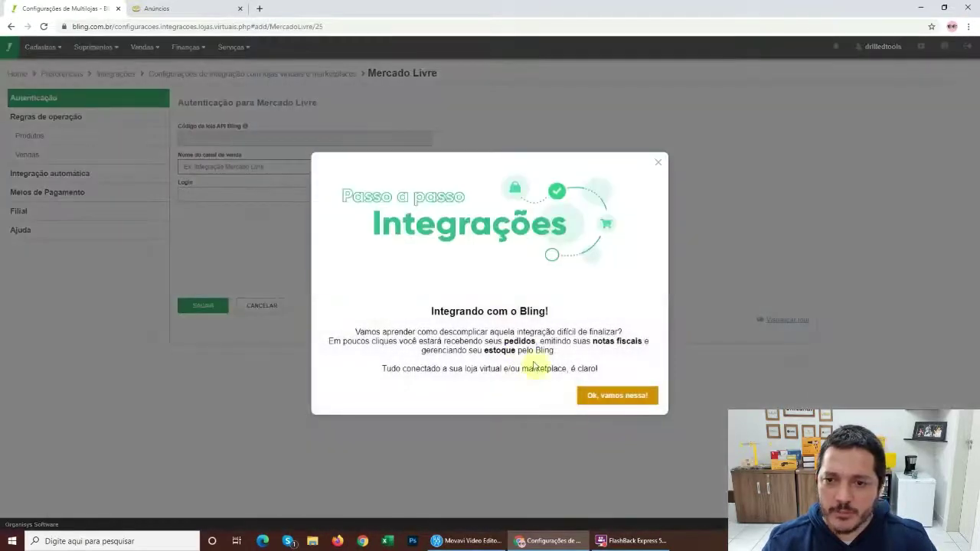
pyautogui.click(659, 164)
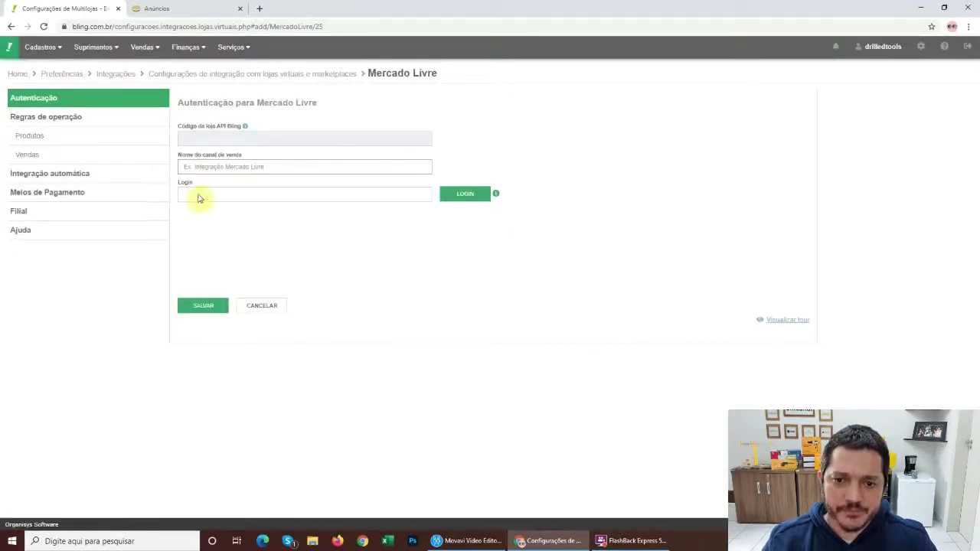
pyautogui.click(465, 195)
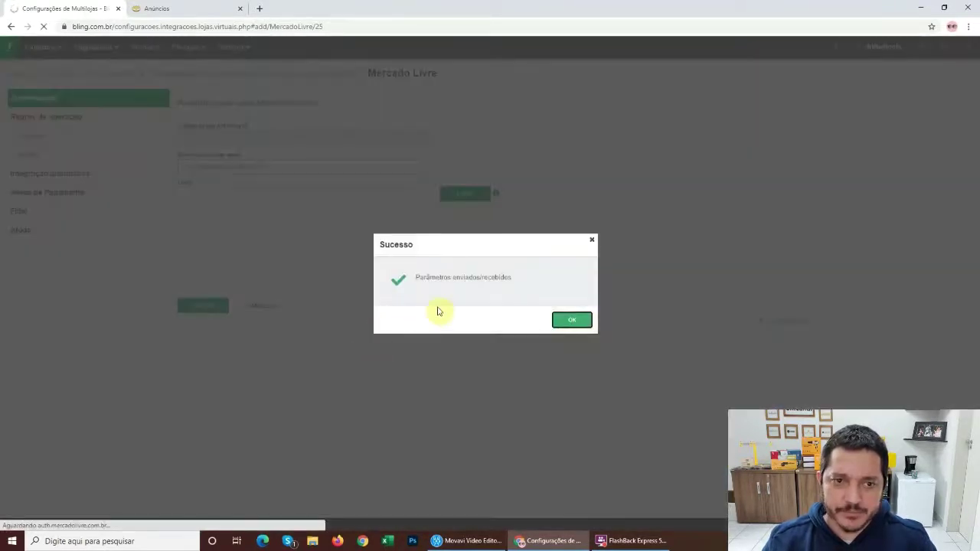
pyautogui.click(571, 320)
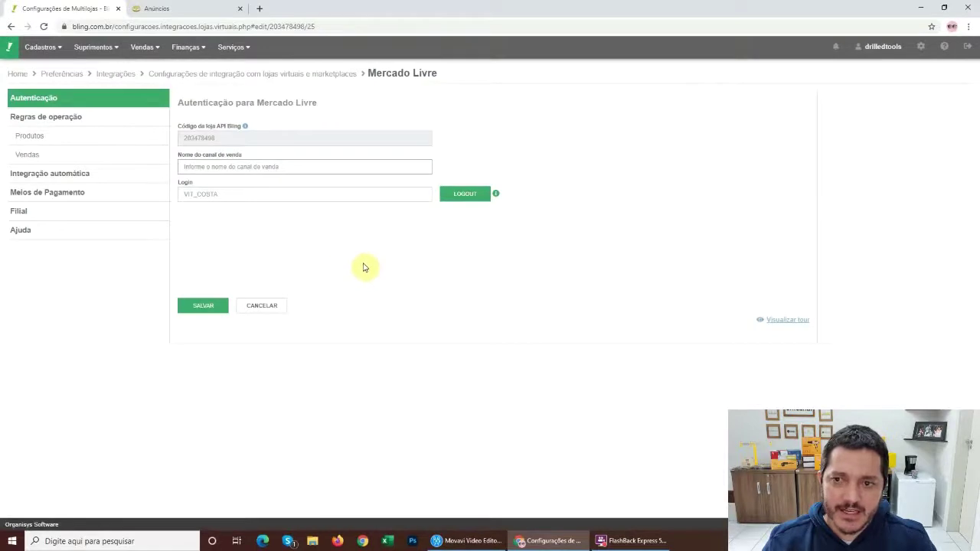
# Step: Check the connected login against the Mercado Livre account and name the sales channel "ML Drilled"
pyautogui.click(207, 9)
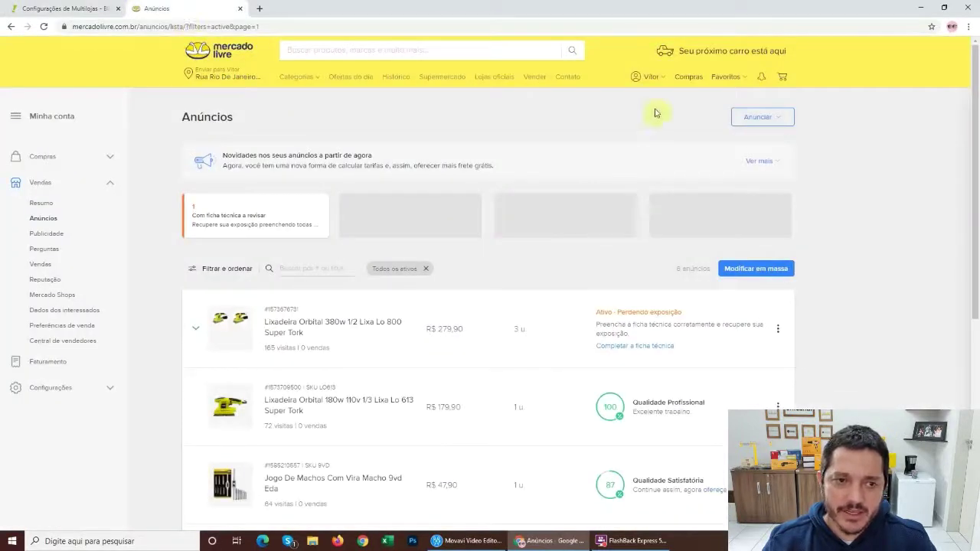
pyautogui.click(35, 8)
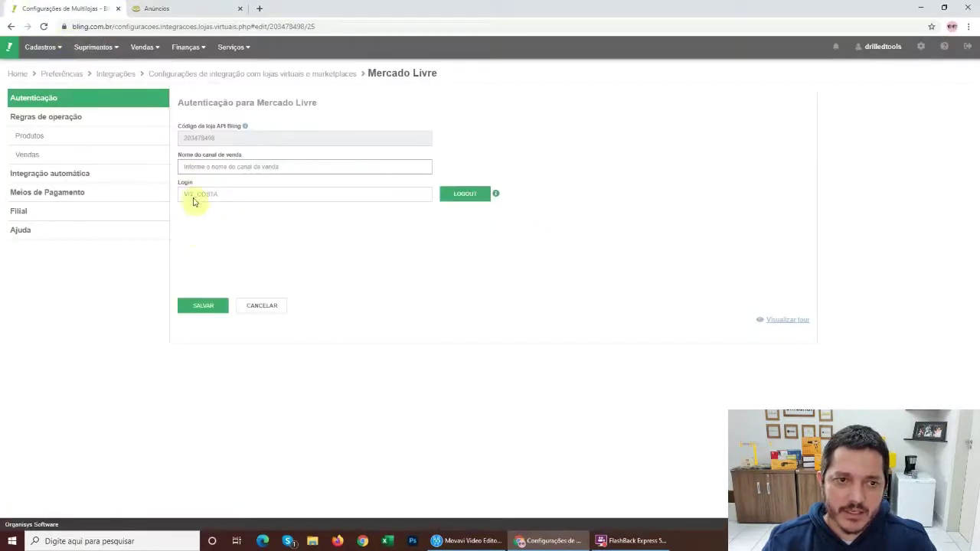
pyautogui.click(203, 7)
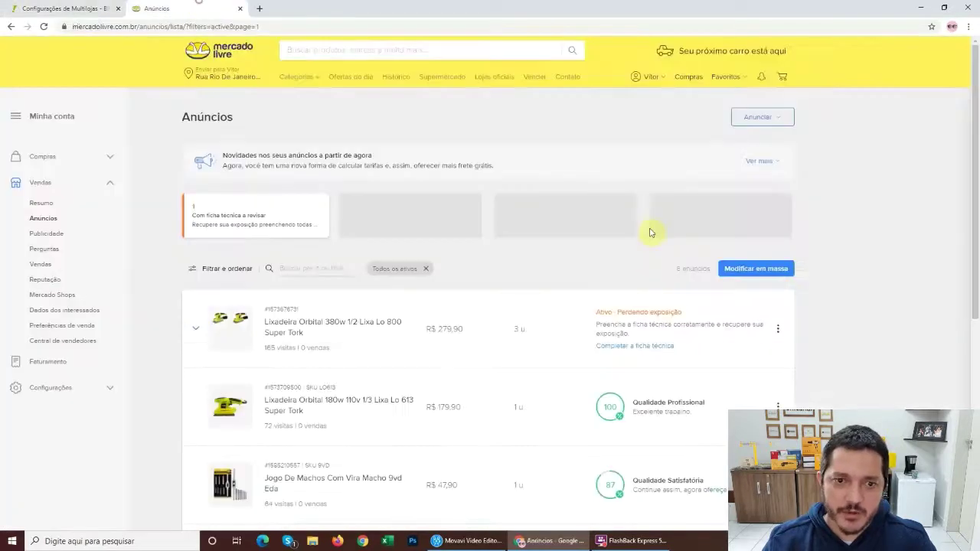
pyautogui.click(35, 8)
pyautogui.click(230, 172)
pyautogui.write('ML Drilled')
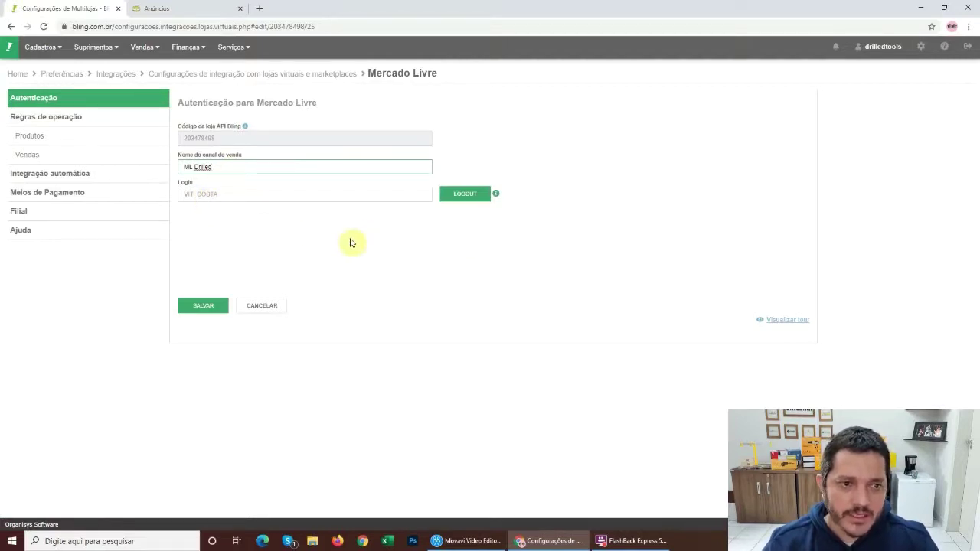
# Step: In the product export rules, enable stock updates on the sales channel from all deposits and consider product dimensions when exporting
pyautogui.click(37, 135)
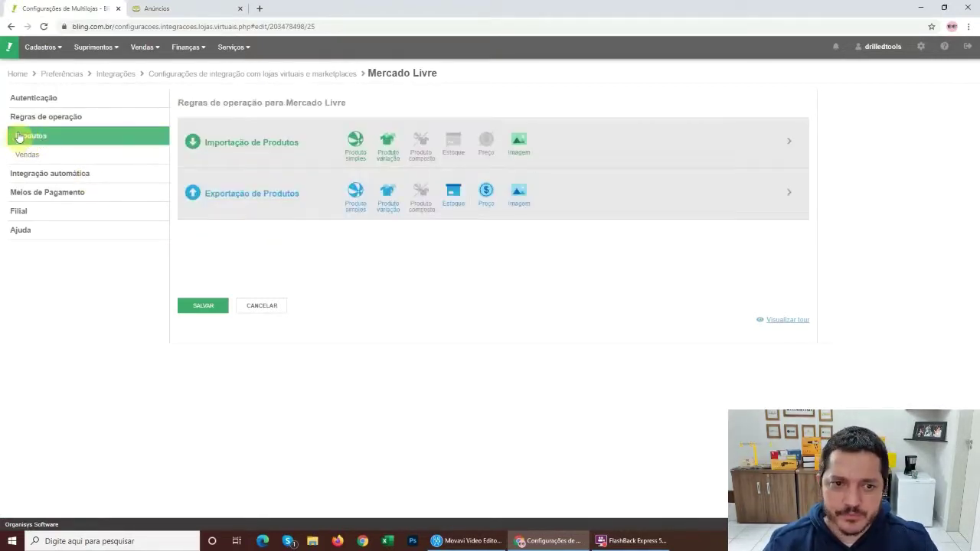
pyautogui.click(794, 147)
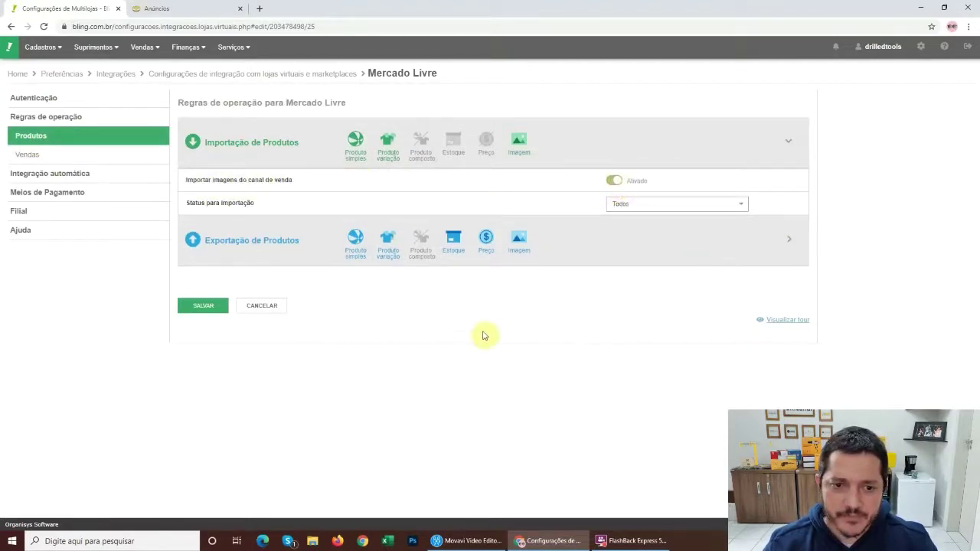
pyautogui.click(791, 239)
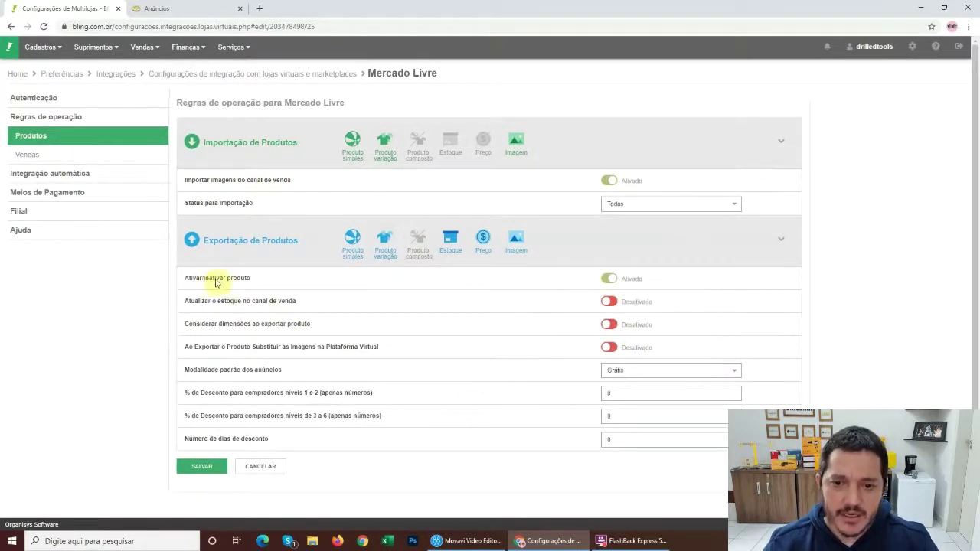
pyautogui.click(610, 303)
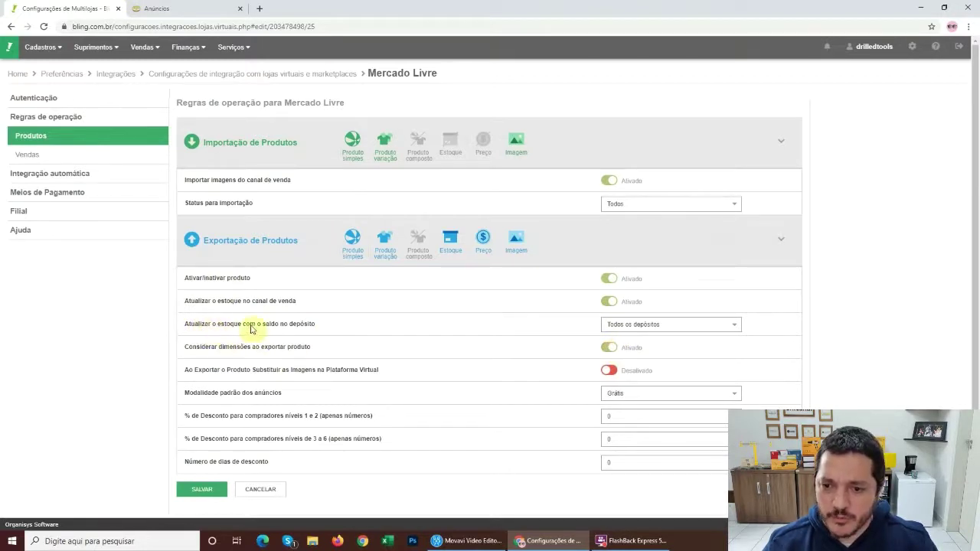
pyautogui.click(728, 327)
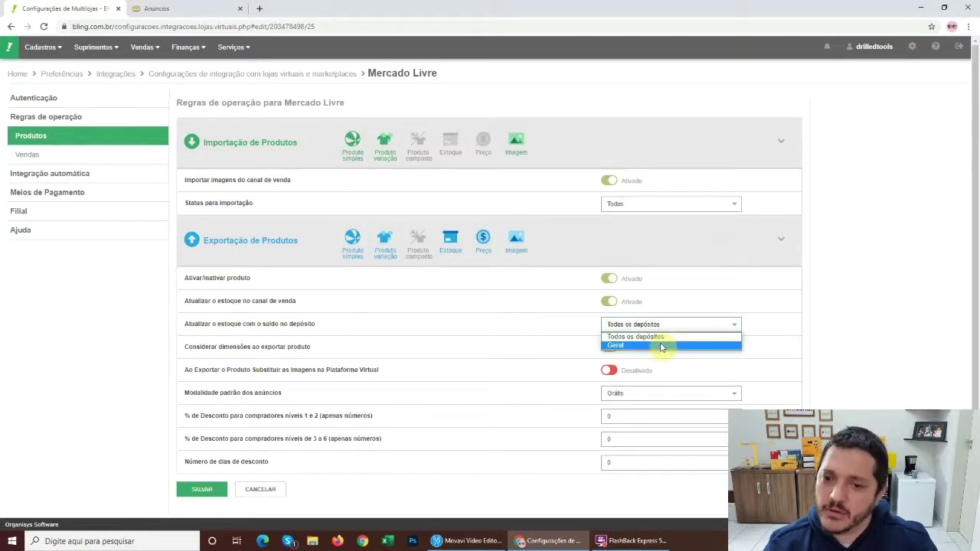
pyautogui.click(849, 326)
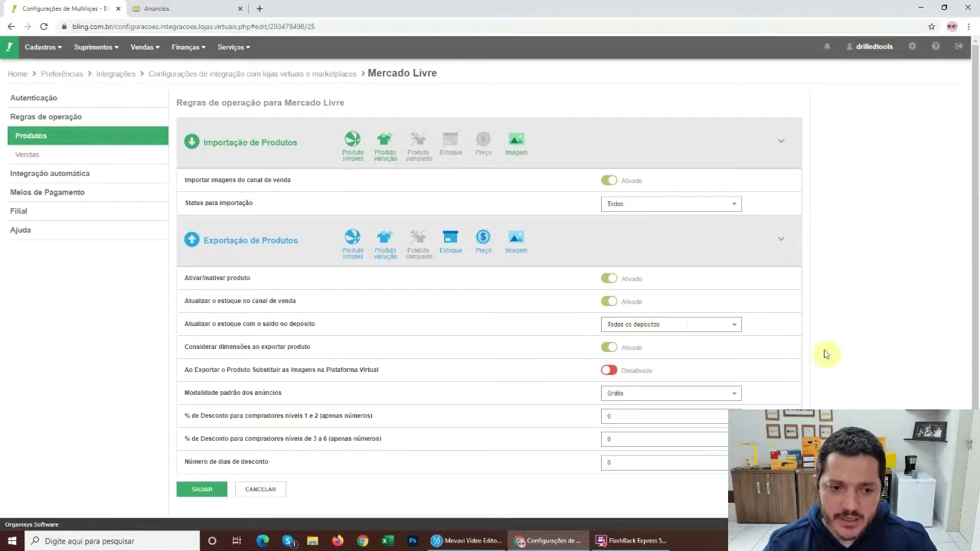
# Step: Set the default listing type for exported products to Clássico
pyautogui.scroll(-1, 896, 342)
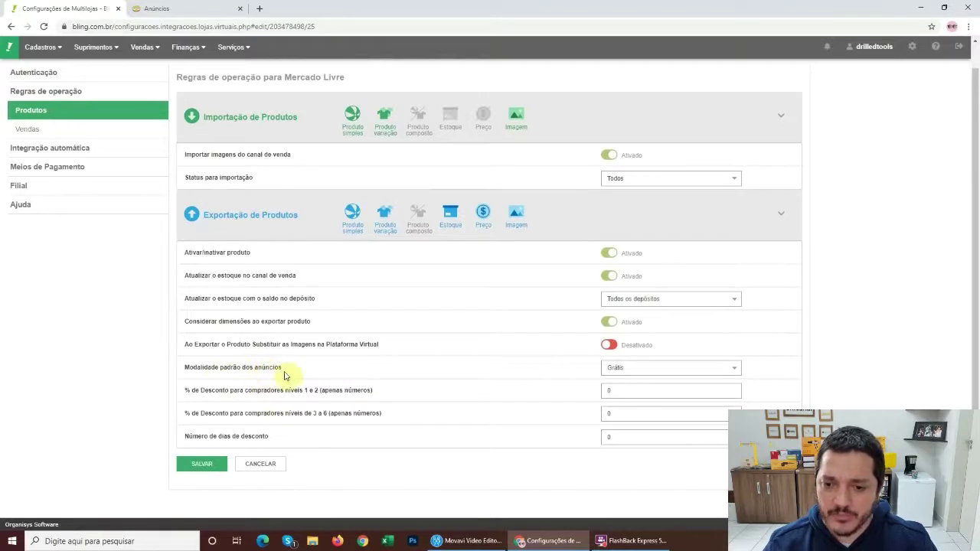
pyautogui.click(634, 369)
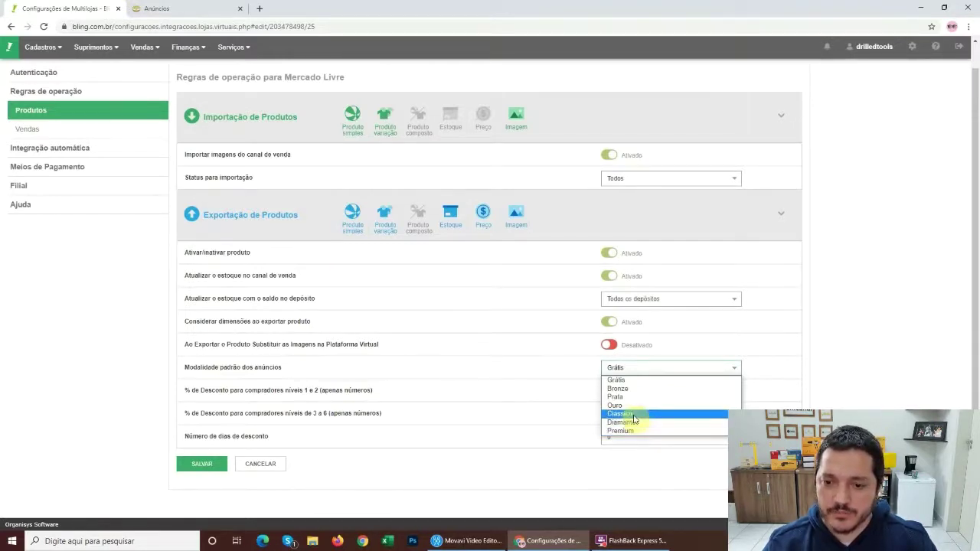
pyautogui.click(635, 420)
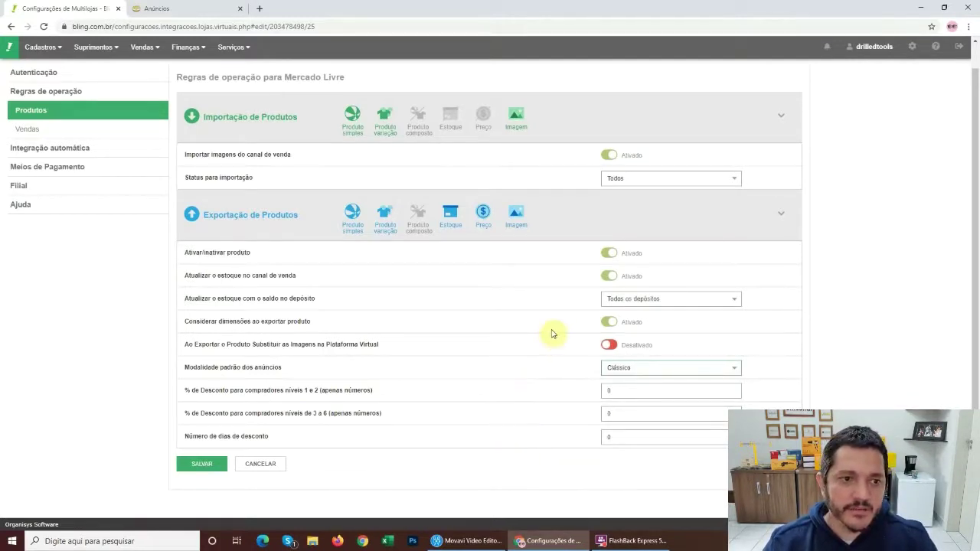
# Step: In the sales import rules, enable importing order numbers in payment notes, billing data, Faturador NFe XML and entry NFe XML
pyautogui.click(26, 132)
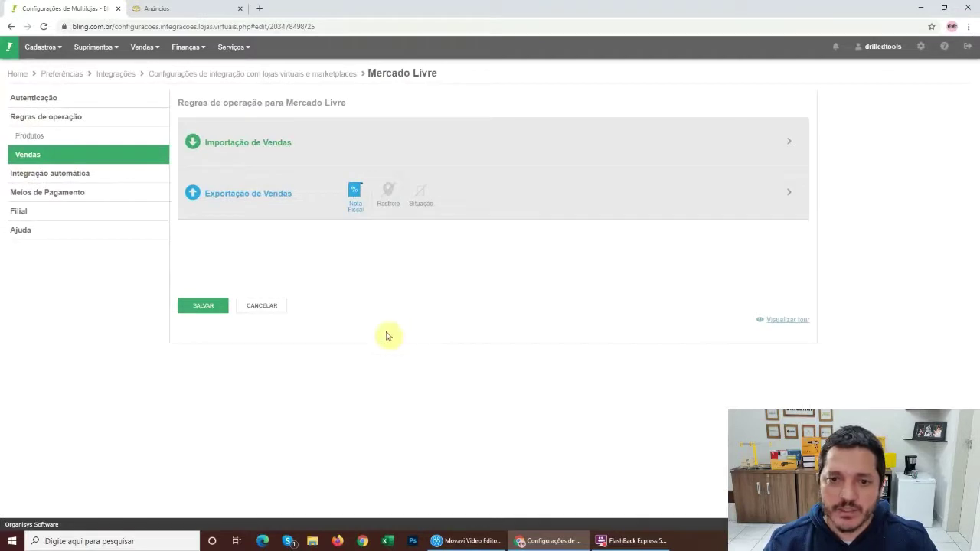
pyautogui.click(787, 143)
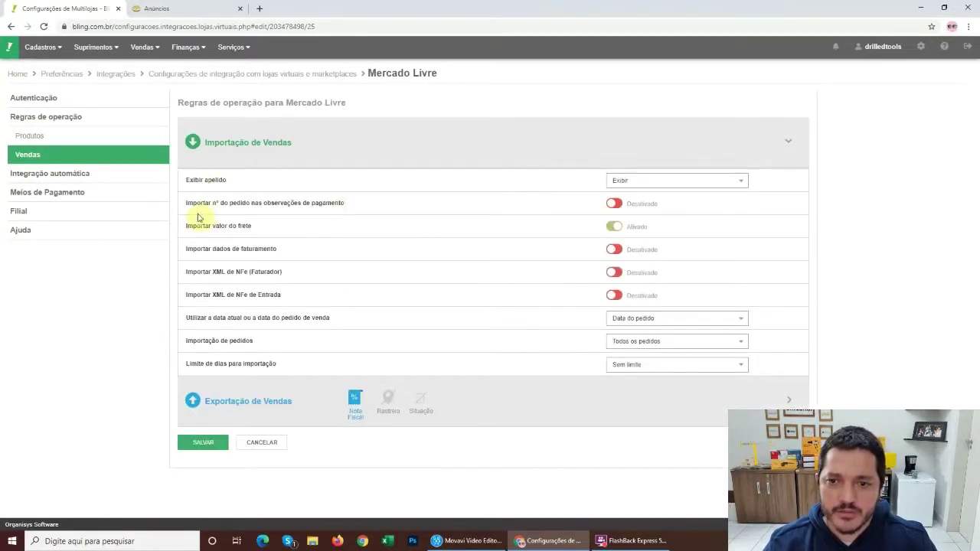
pyautogui.click(617, 206)
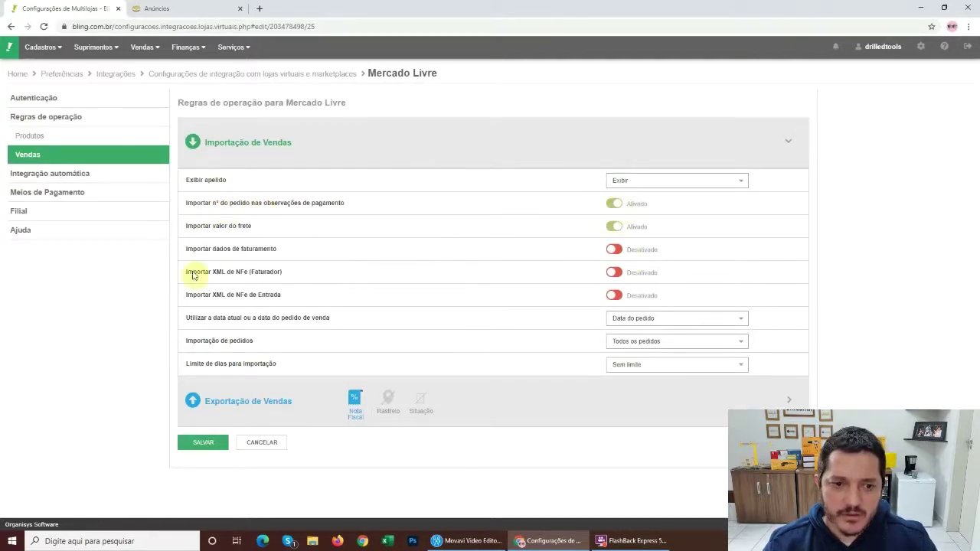
pyautogui.click(617, 274)
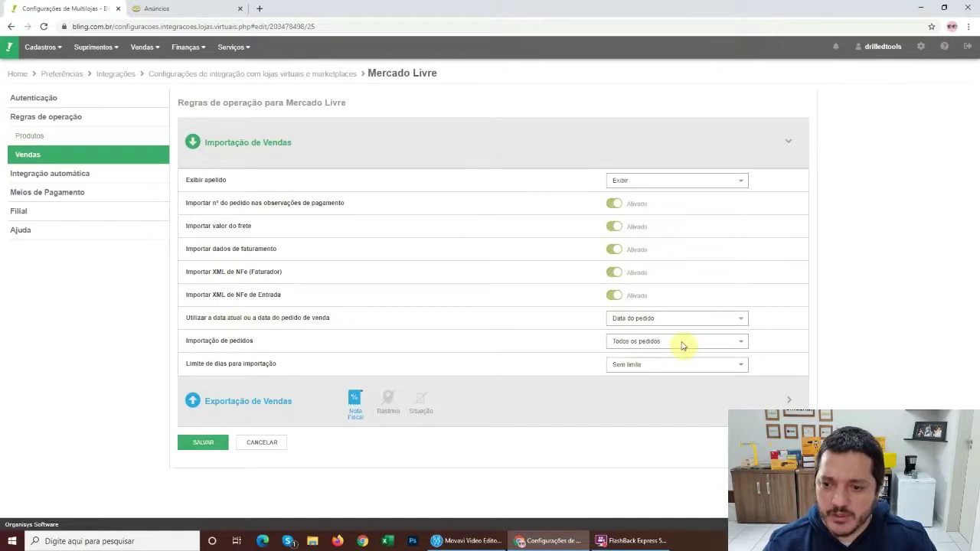
# Step: In the sales export rules, enable sending fiscal data when an NF is issued and messages with the fiscal data
pyautogui.click(790, 401)
pyautogui.scroll(-2, 521, 291)
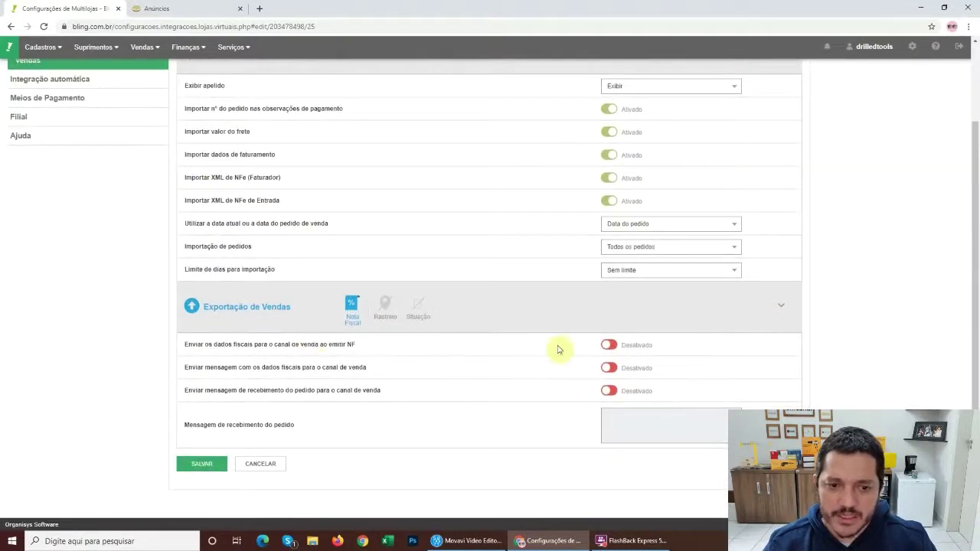
pyautogui.click(616, 346)
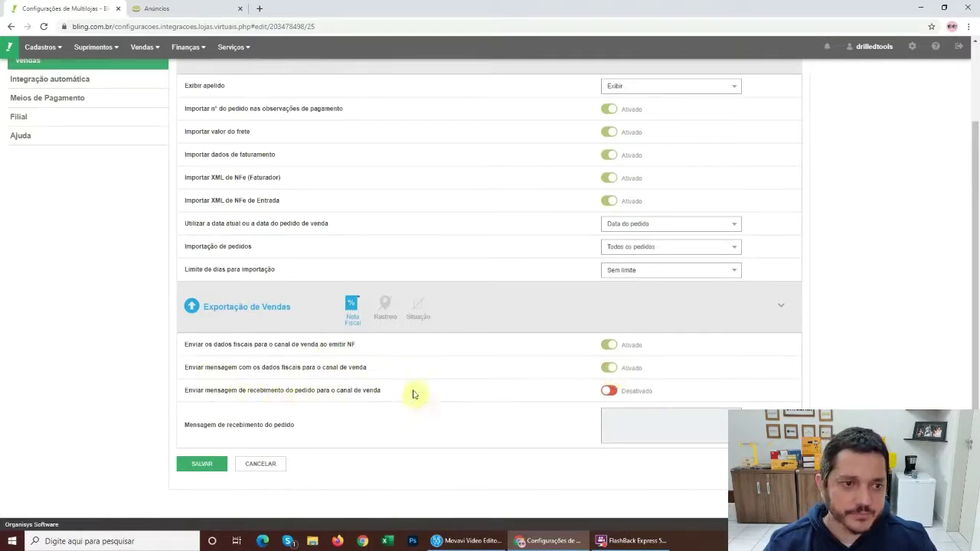
pyautogui.scroll(2, 352, 345)
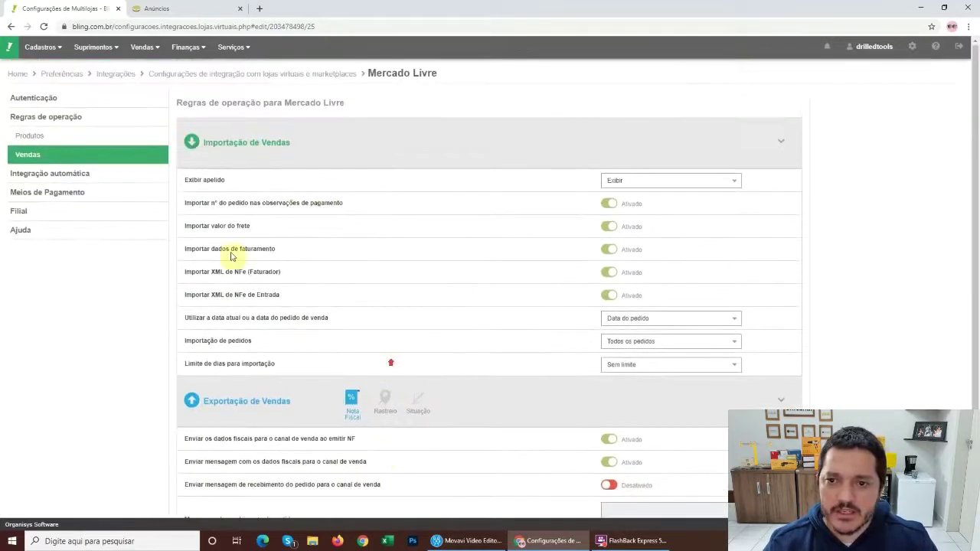
# Step: Enable polling in the automatic integration settings for Mercado Livre and save the sales channel configuration
pyautogui.click(70, 174)
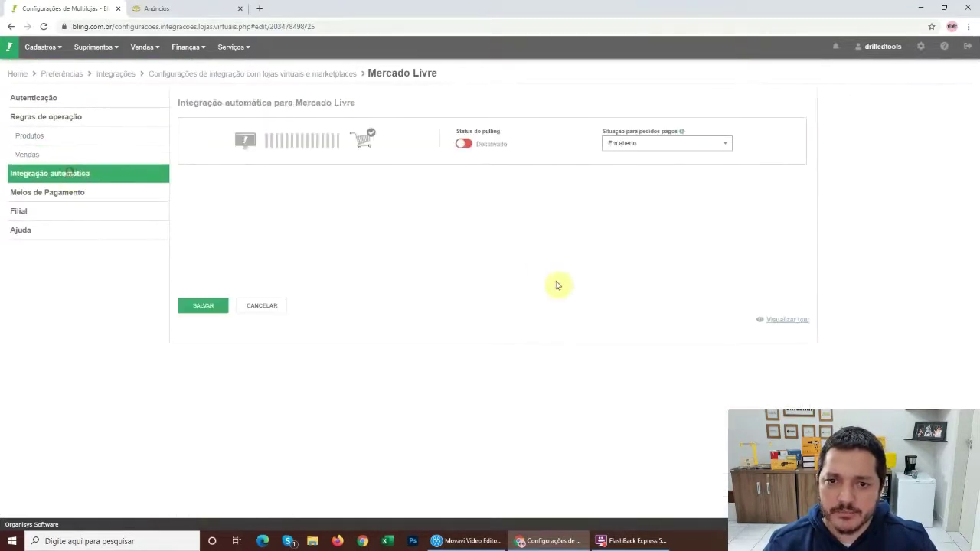
pyautogui.click(464, 146)
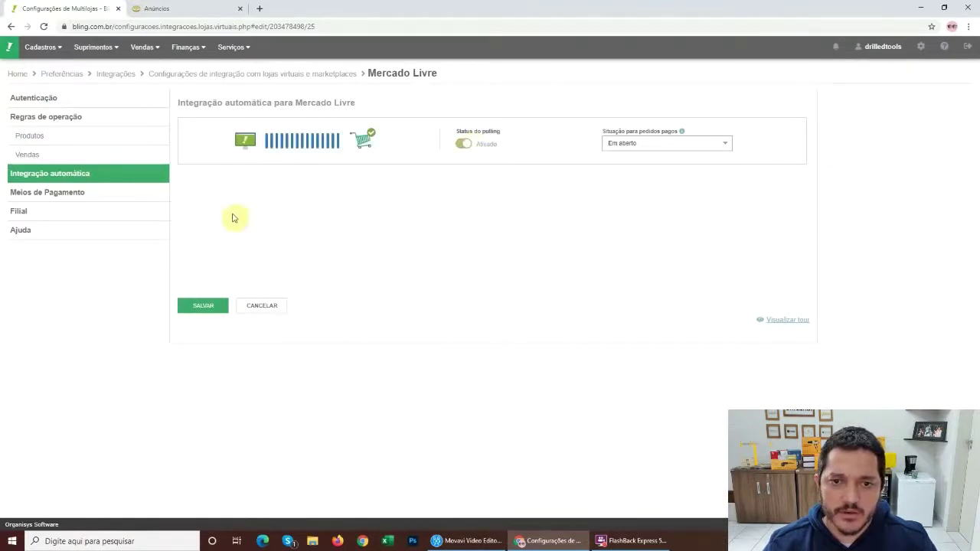
pyautogui.click(200, 307)
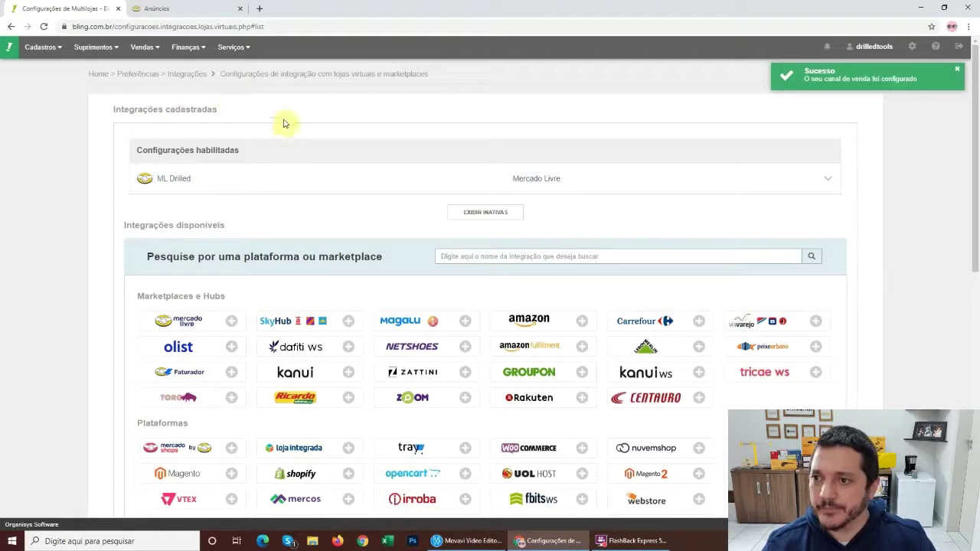
# Step: Open the product categories page from the registration preferences and dismiss the new feature tour
pyautogui.click(913, 47)
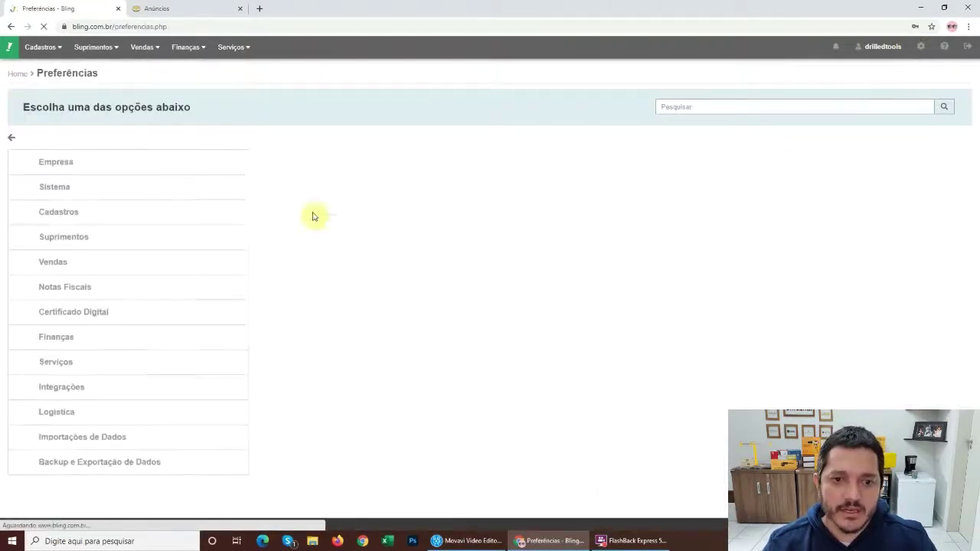
pyautogui.click(65, 220)
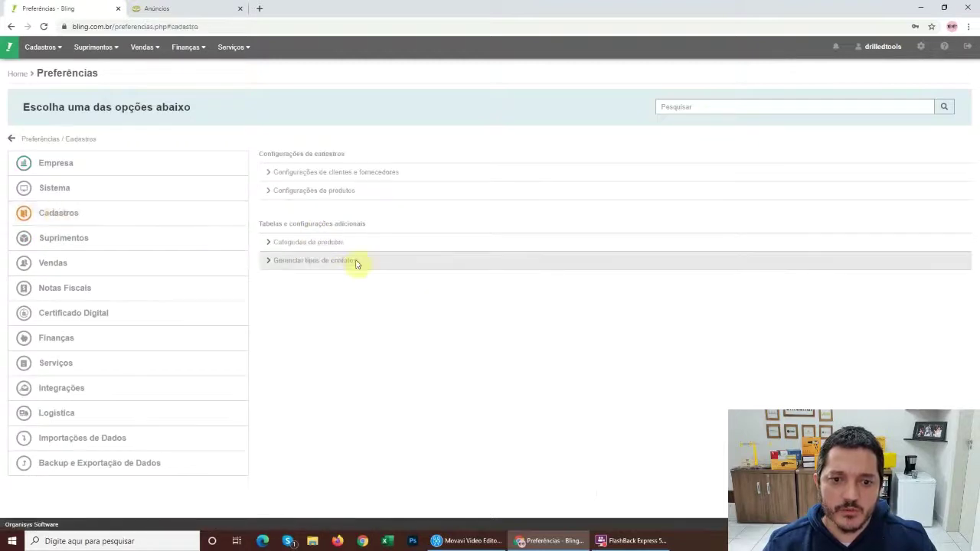
pyautogui.click(338, 244)
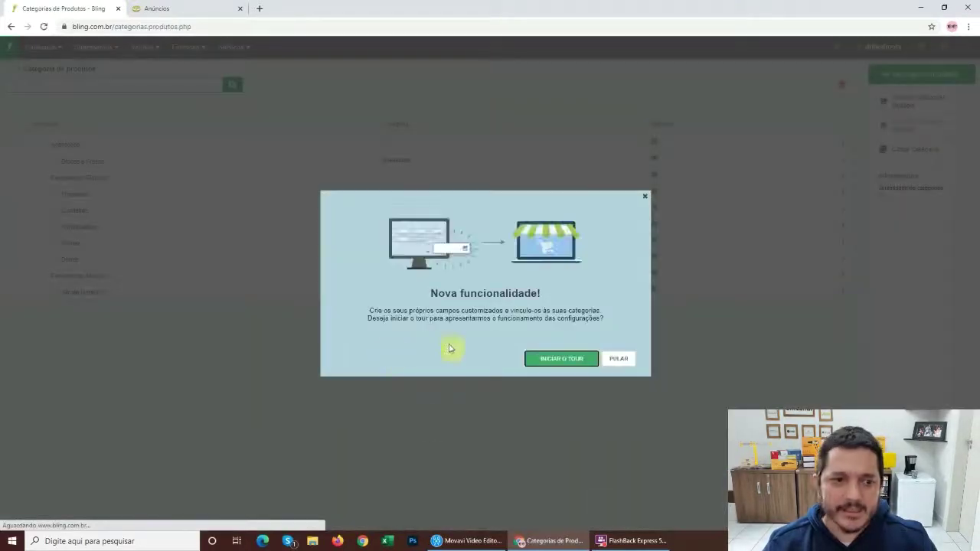
pyautogui.click(643, 199)
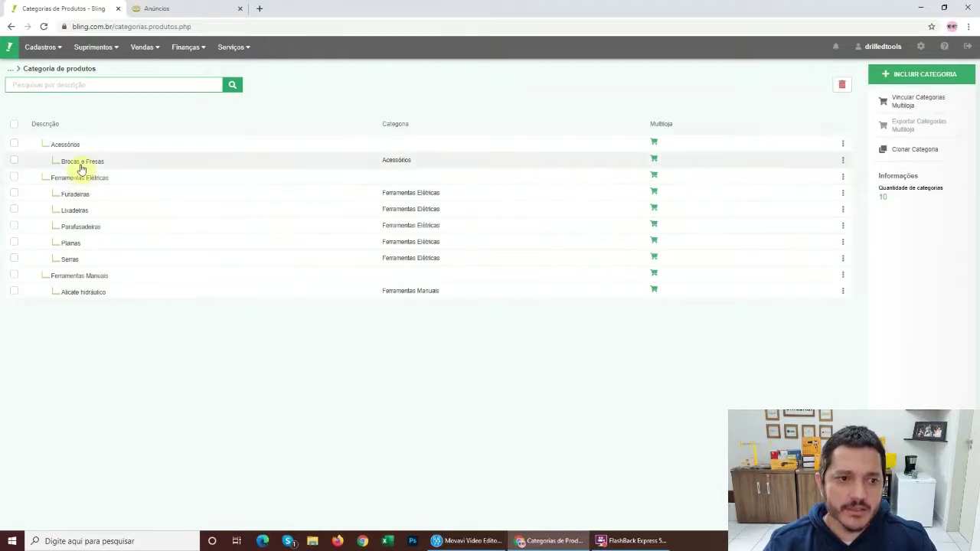
# Step: Select the Brocas e Fresas category and start linking multistore categories for the ML Drilled store
pyautogui.click(13, 161)
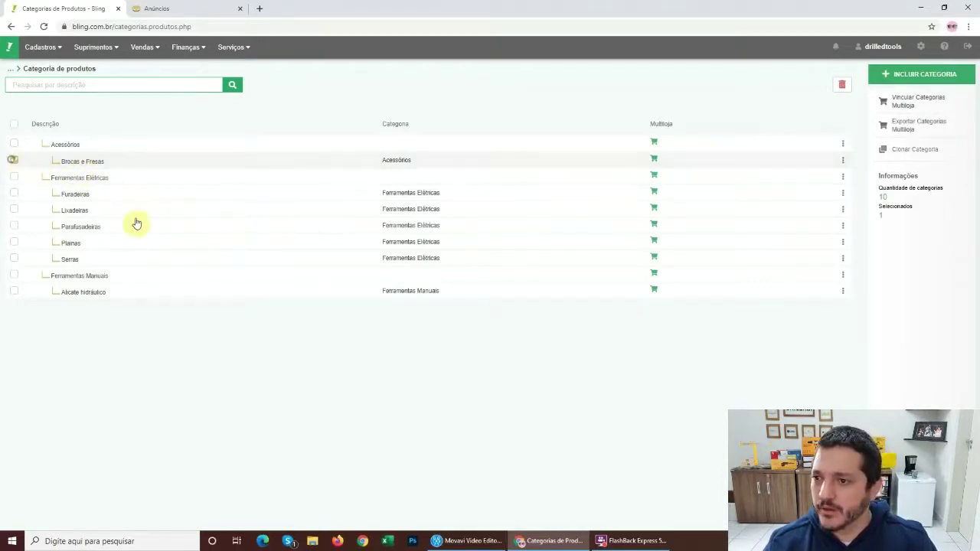
pyautogui.click(917, 105)
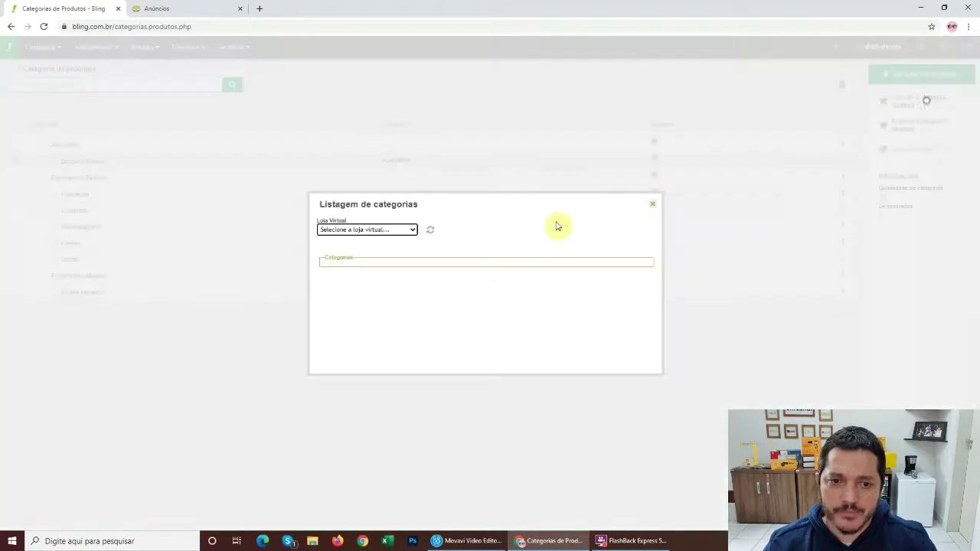
pyautogui.click(368, 230)
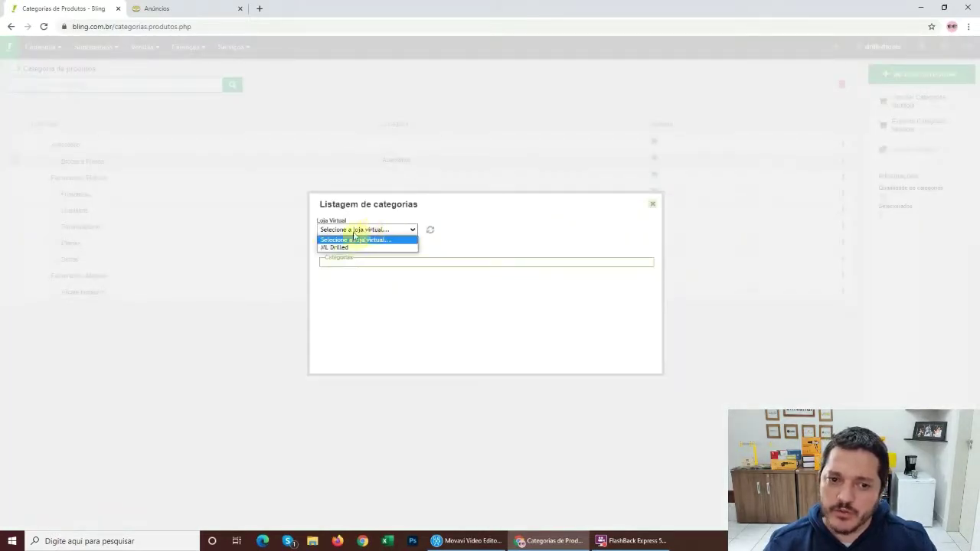
pyautogui.click(335, 248)
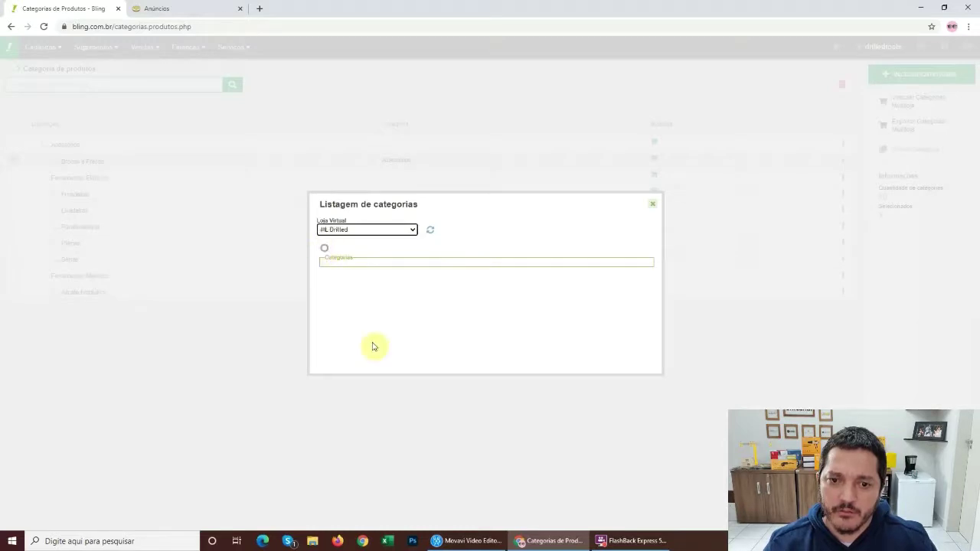
pyautogui.click(449, 234)
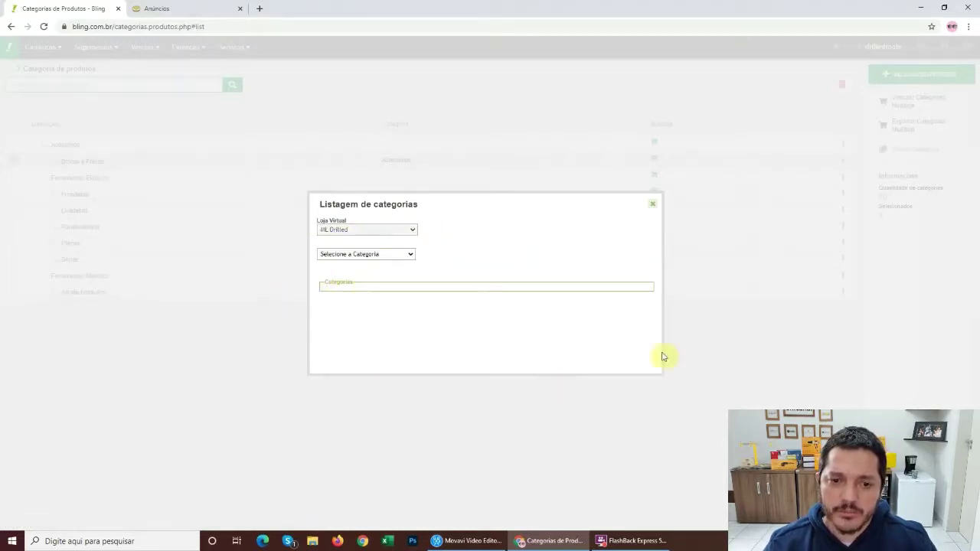
# Step: Choose the store category Ferramentas e Construção > Ferramentas > Acessórios para Ferramentas > Fresas
pyautogui.click(370, 255)
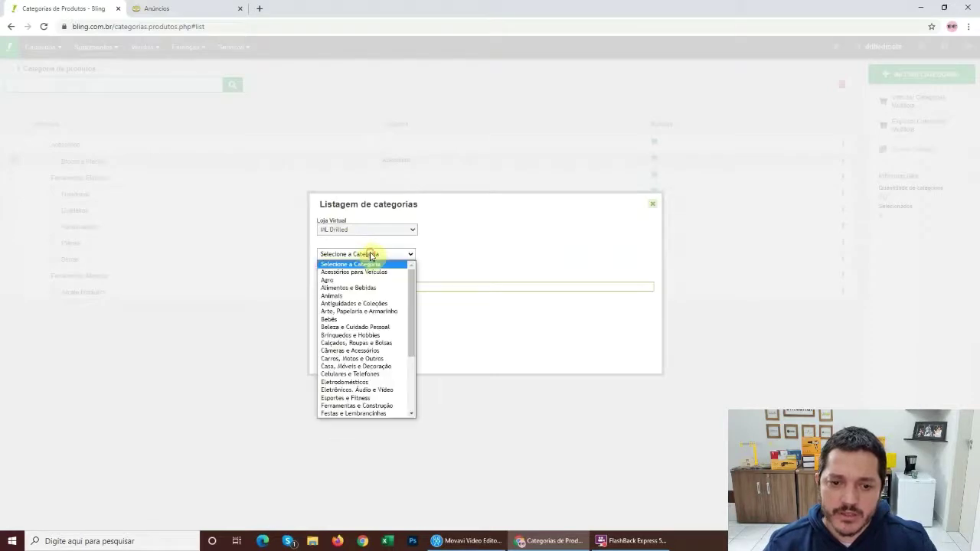
pyautogui.moveTo(414, 304); pyautogui.dragTo(411, 350)
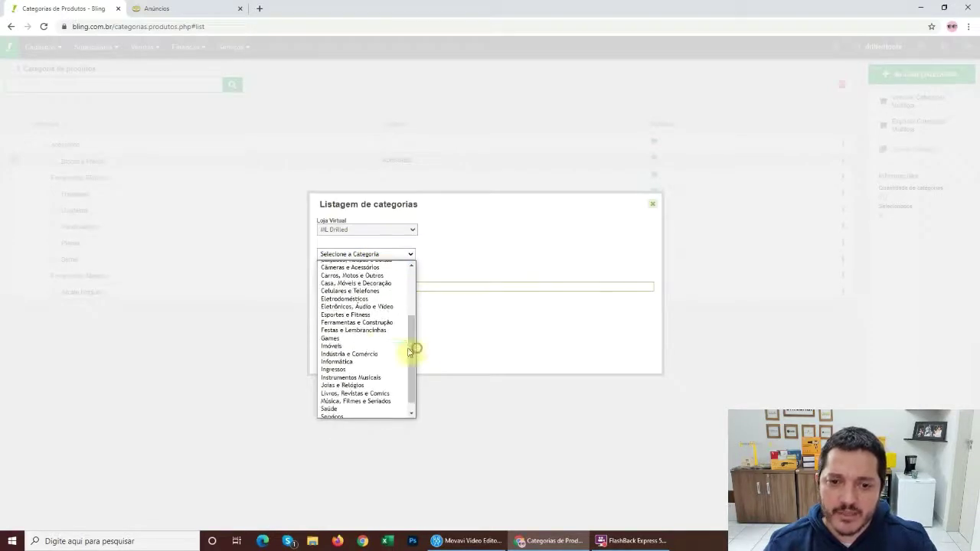
pyautogui.click(349, 324)
pyautogui.click(473, 256)
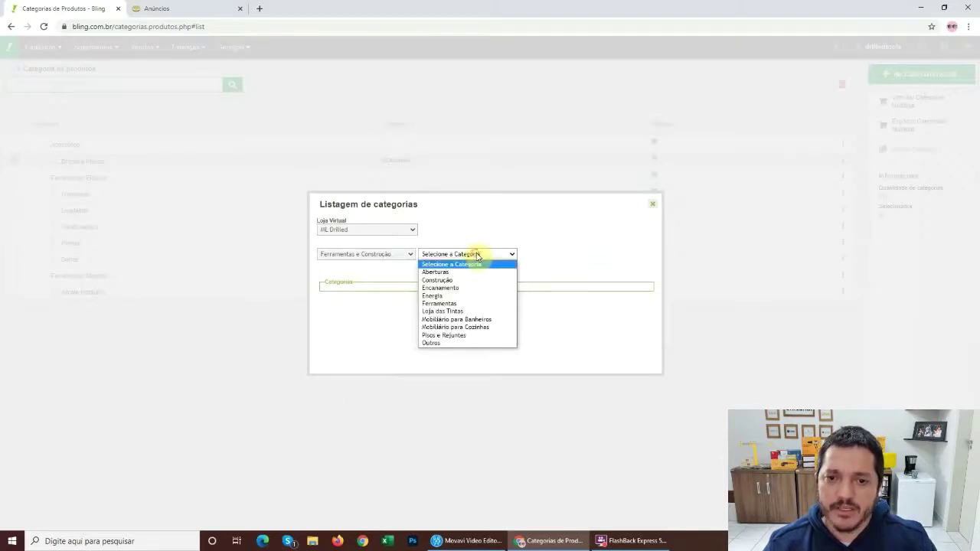
pyautogui.click(458, 303)
pyautogui.click(560, 256)
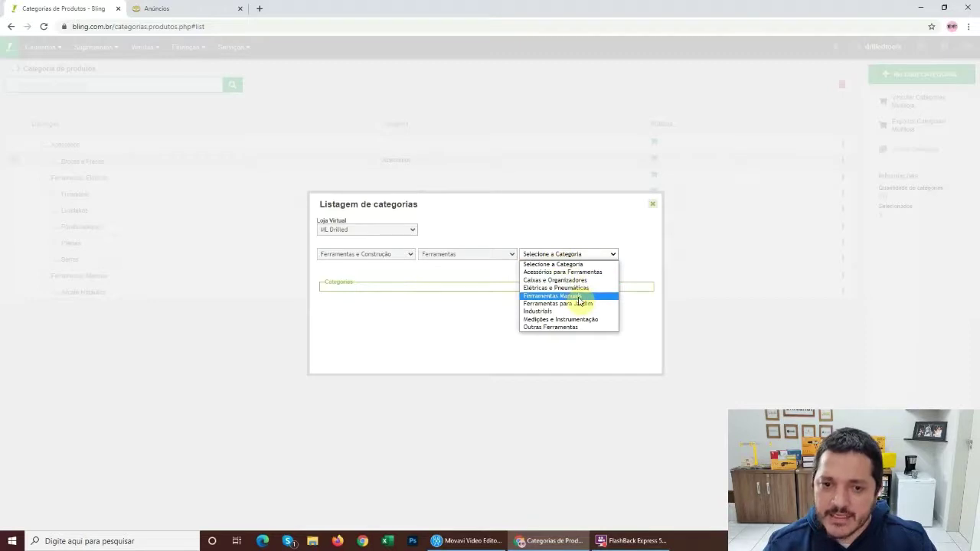
pyautogui.click(582, 272)
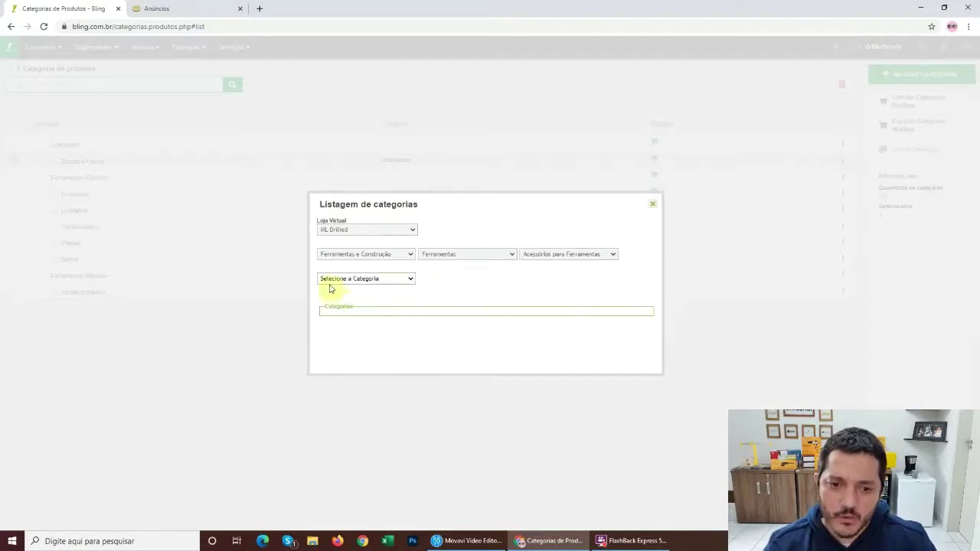
pyautogui.click(349, 279)
pyautogui.moveTo(416, 317); pyautogui.dragTo(422, 358)
pyautogui.click(352, 352)
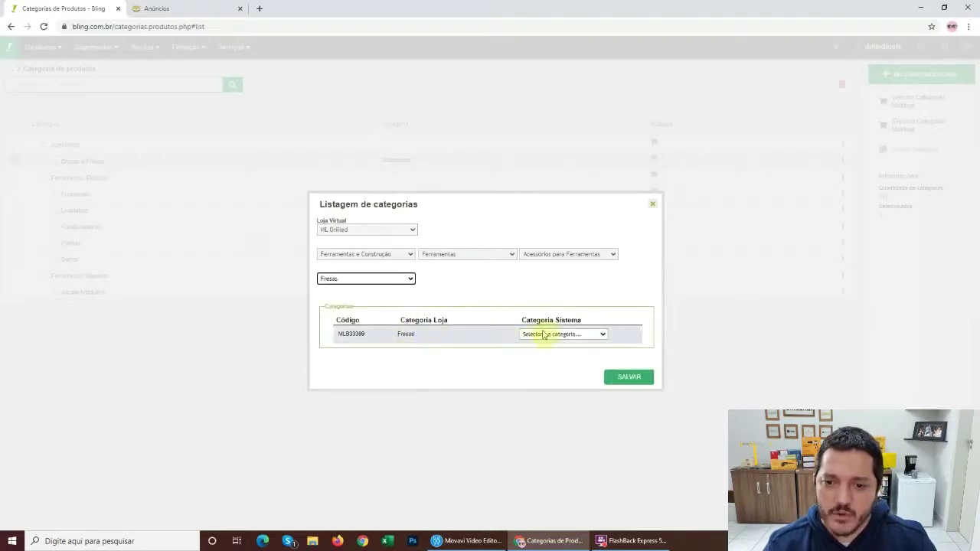
# Step: Link the Fresas store category to the system category Acessórios > Brocas e Fresas and save the link
pyautogui.click(564, 335)
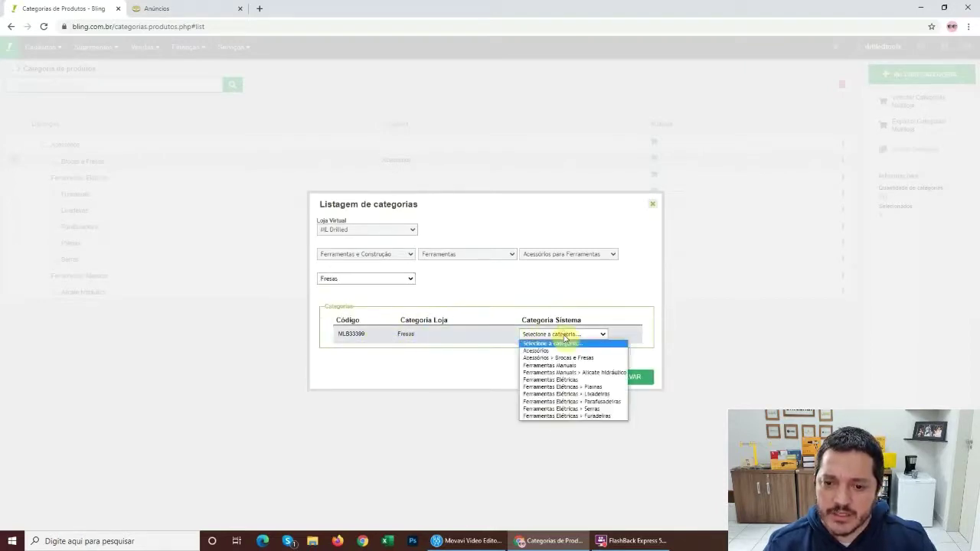
pyautogui.click(573, 358)
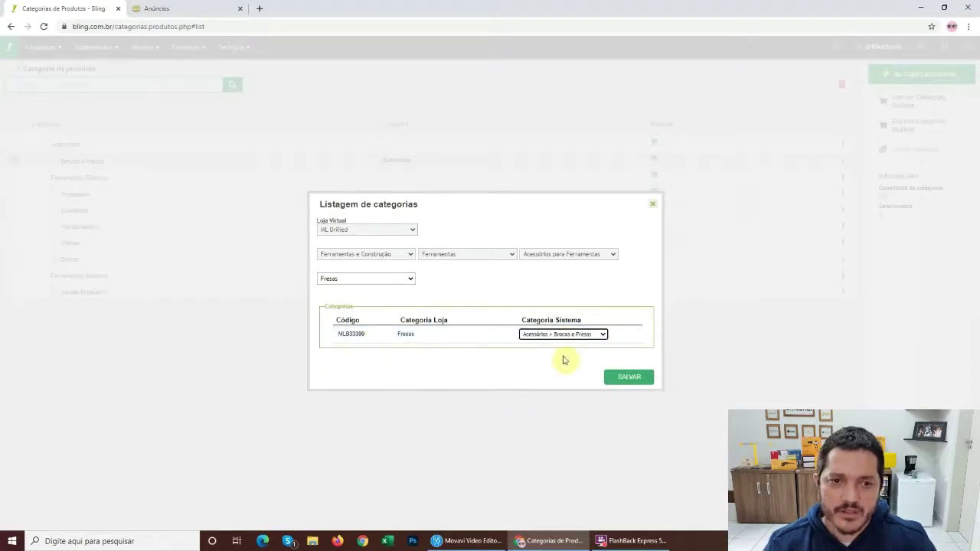
pyautogui.click(636, 378)
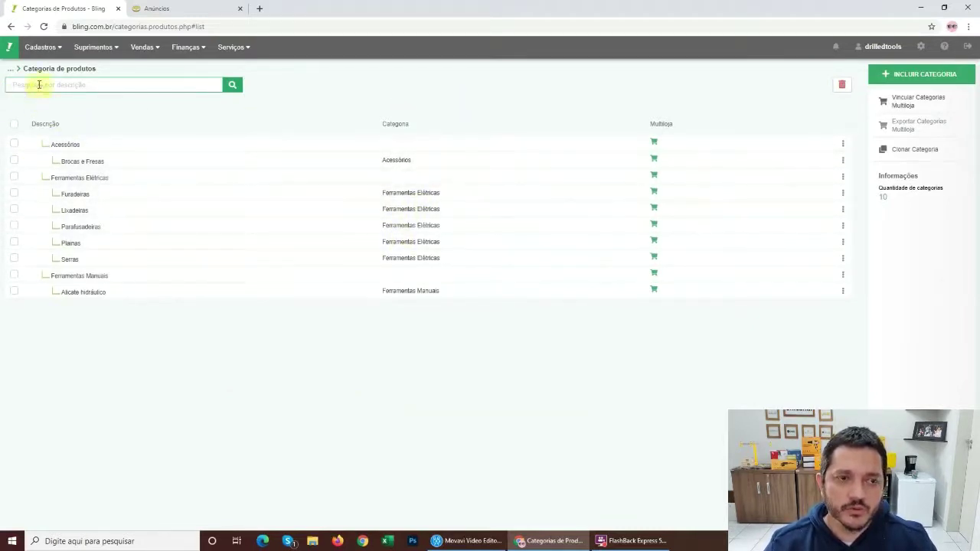
# Step: Open the product list in Bling, and look through the active listings on the Mercado Livre page
pyautogui.click(38, 57)
pyautogui.click(34, 88)
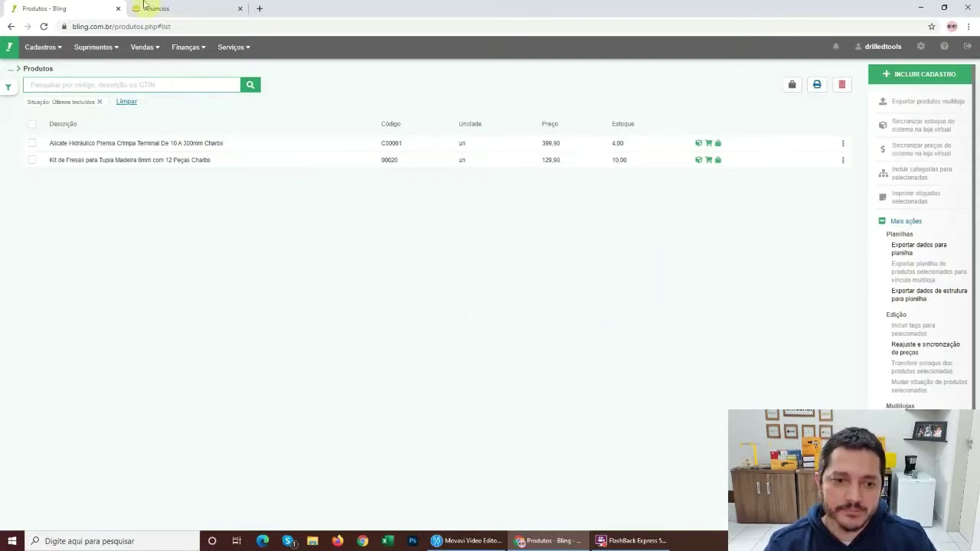
pyautogui.click(144, 8)
pyautogui.scroll(-5, 483, 291)
pyautogui.scroll(3, 273, 171)
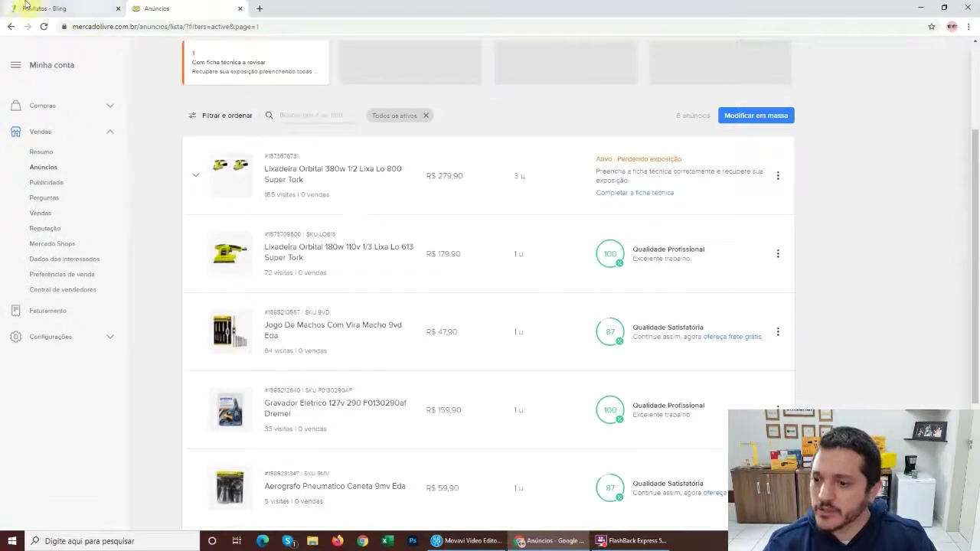
# Step: Import the products from the ML Drilled sales channel into Bling, including stock information, using the Geral deposit
pyautogui.click(30, 8)
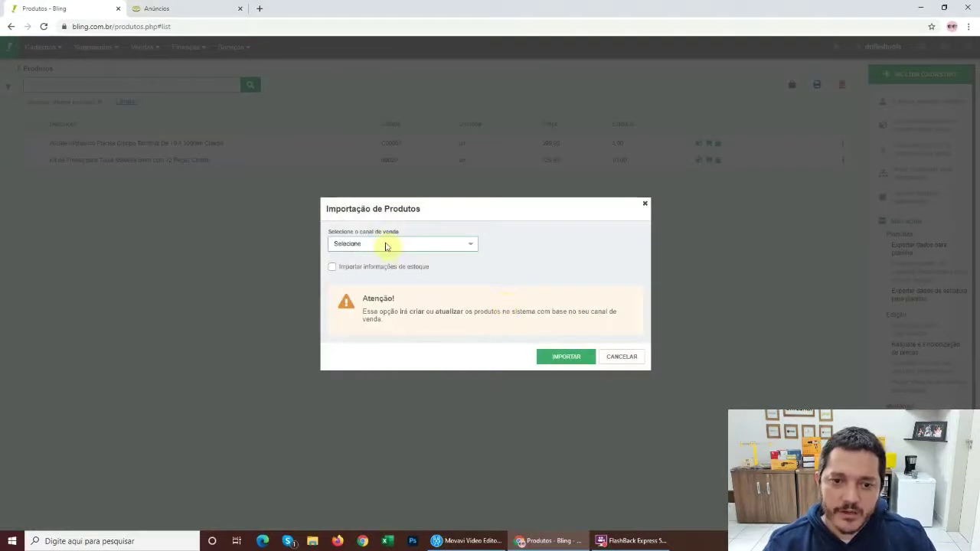
pyautogui.click(386, 246)
pyautogui.click(361, 265)
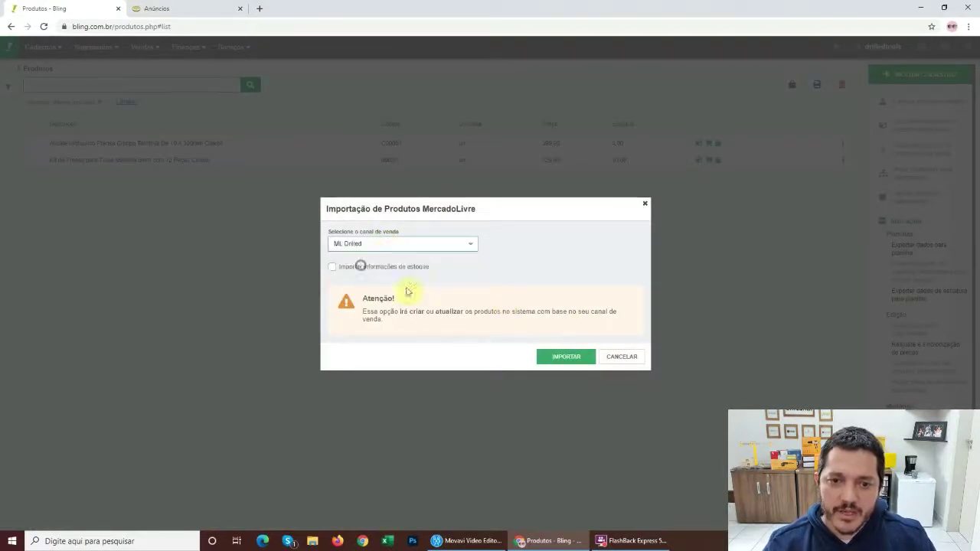
pyautogui.click(332, 267)
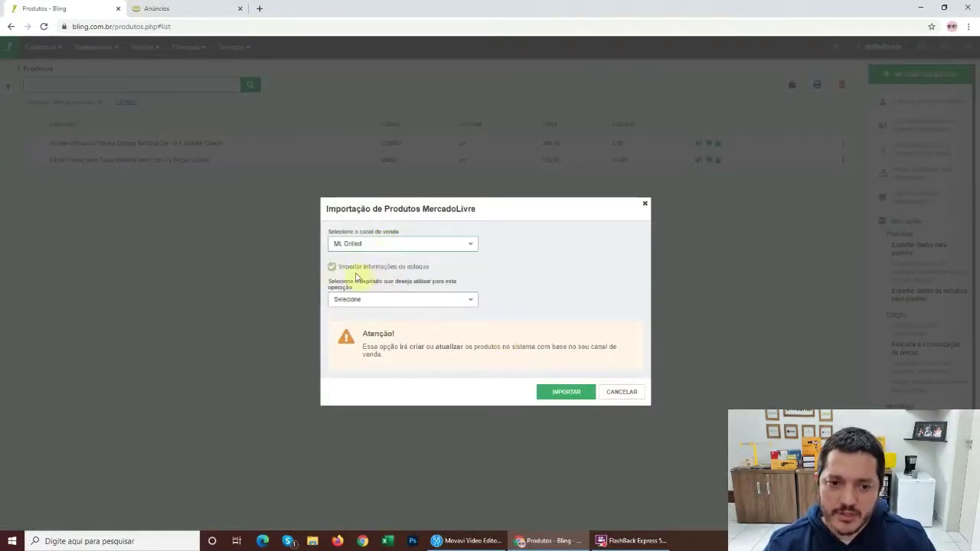
pyautogui.click(383, 300)
pyautogui.click(357, 320)
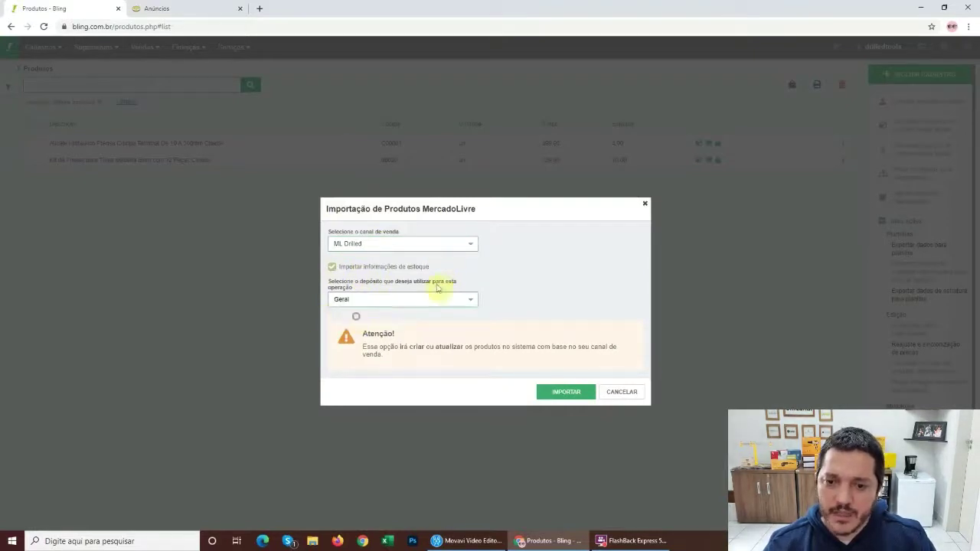
pyautogui.click(566, 394)
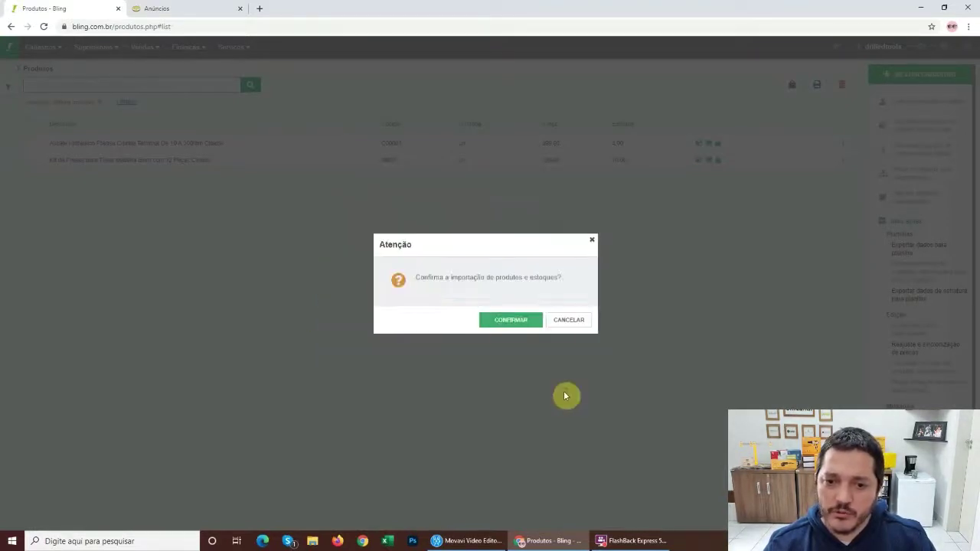
pyautogui.click(505, 323)
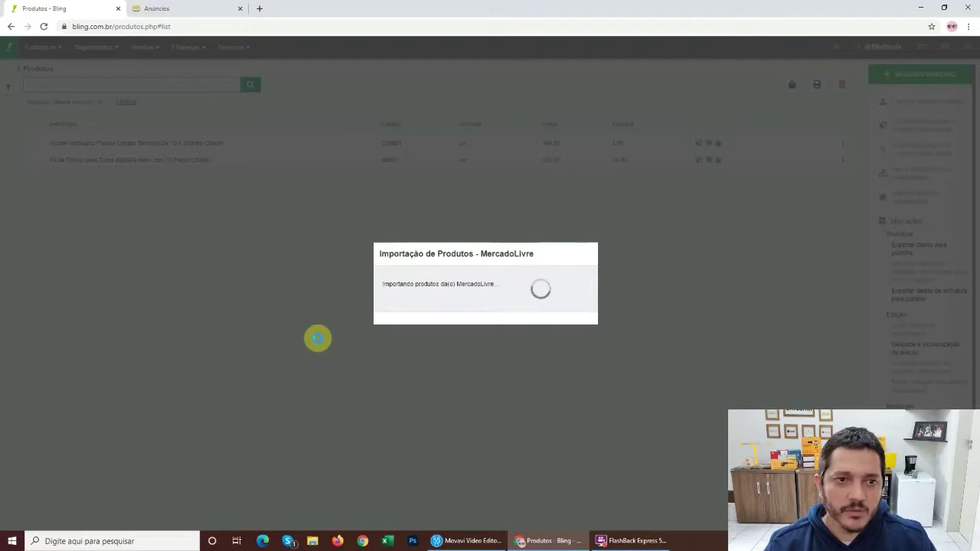
# Step: Review the active Mercado Livre listings and their stock while checking the progress of the product import in Bling
pyautogui.click(157, 9)
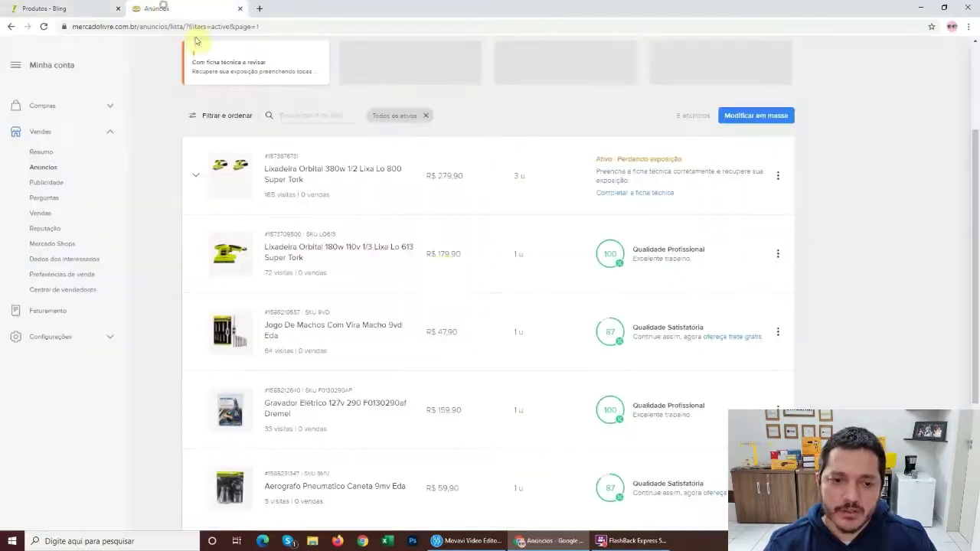
pyautogui.scroll(-3, 536, 229)
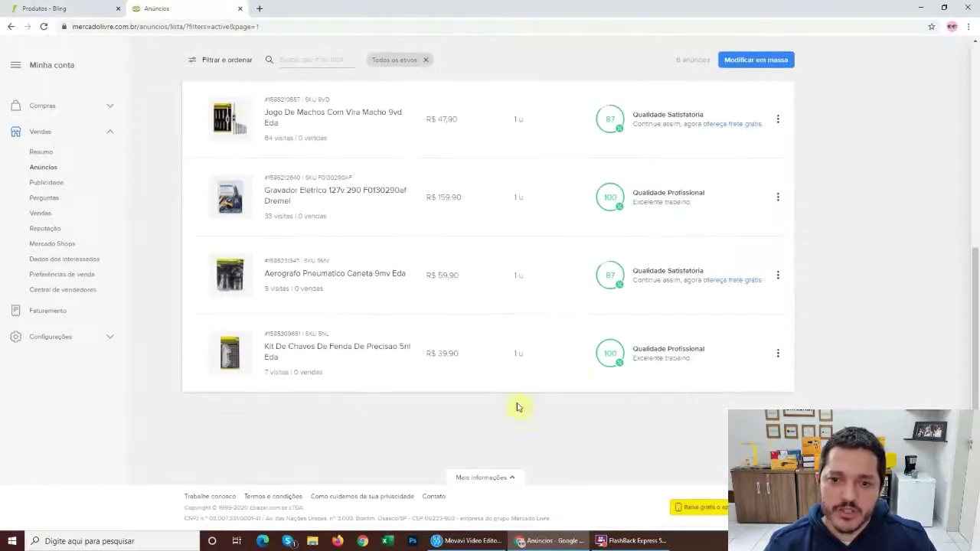
pyautogui.scroll(4, 399, 262)
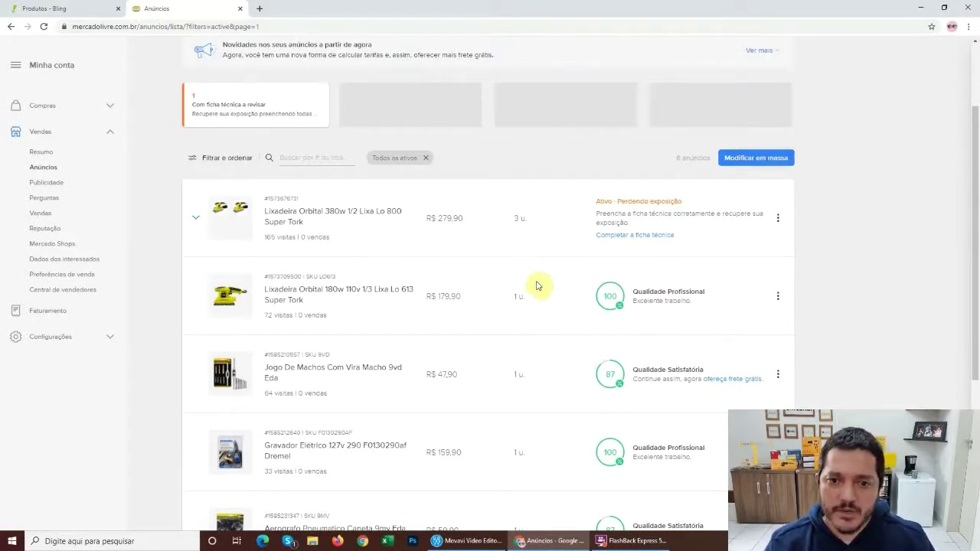
pyautogui.click(73, 7)
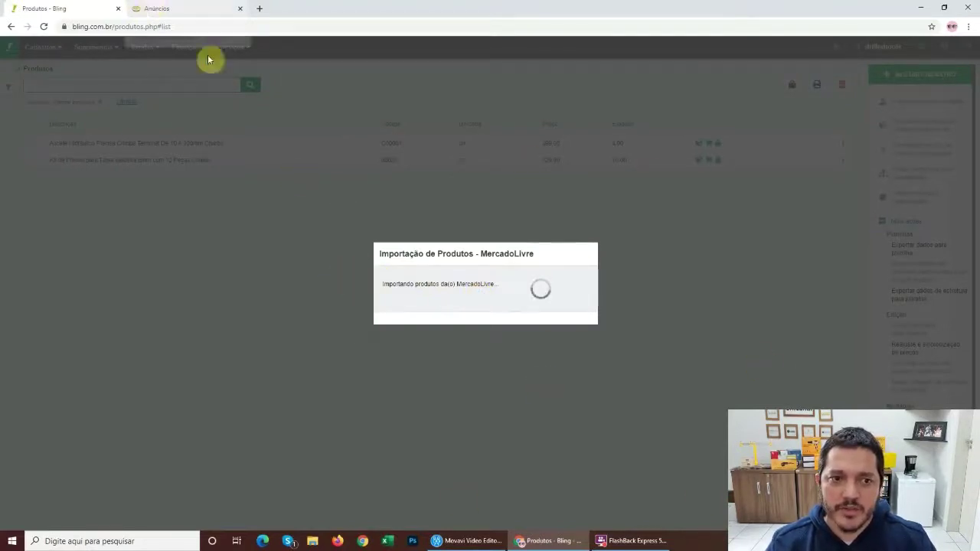
pyautogui.click(146, 8)
pyautogui.scroll(1, 575, 287)
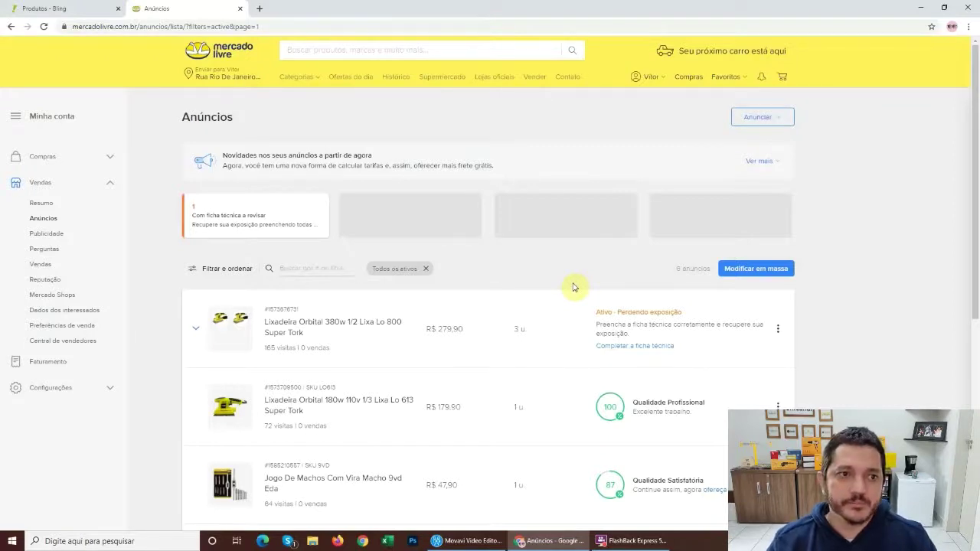
pyautogui.click(43, 8)
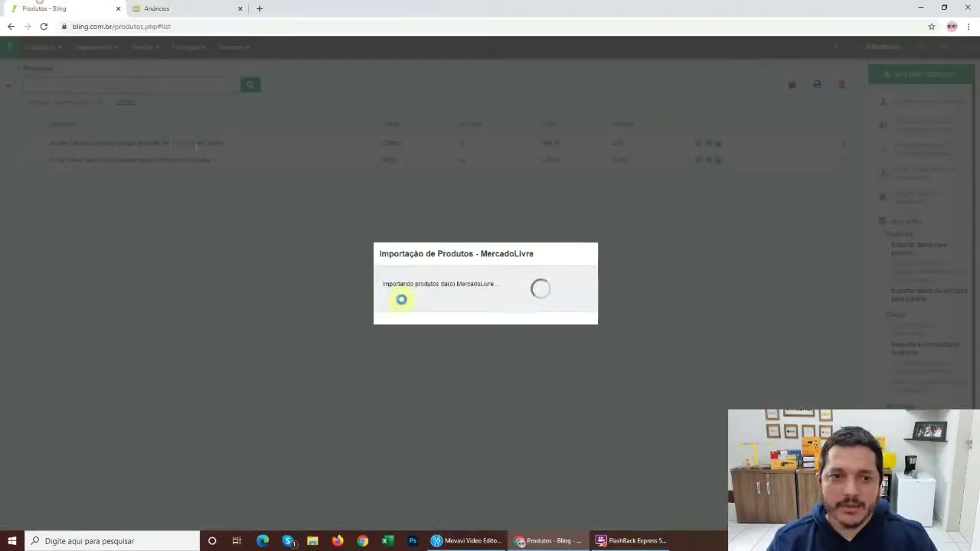
# Step: Look through the active listings on Mercado Livre and open the title form for listing a new product manually
pyautogui.click(173, 8)
pyautogui.scroll(-5, 541, 274)
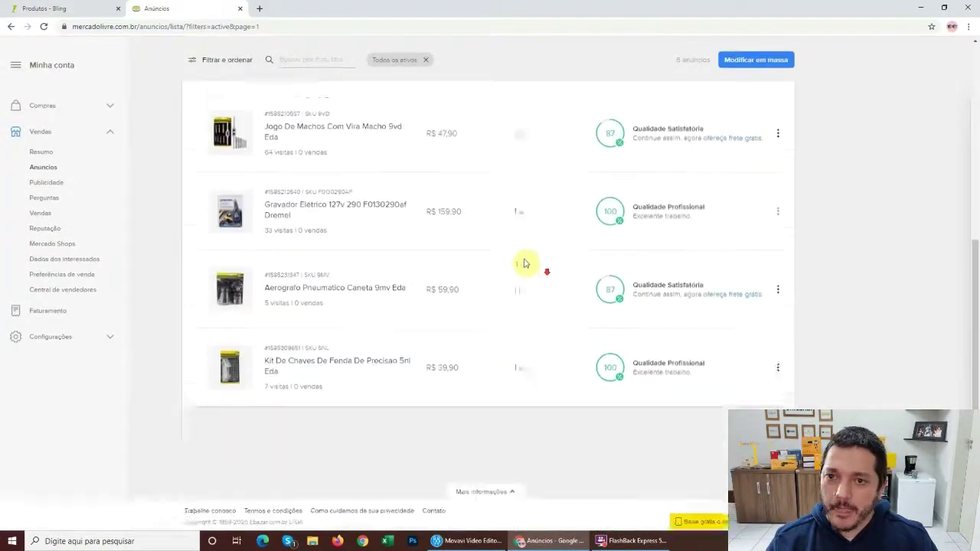
pyautogui.scroll(5, 526, 263)
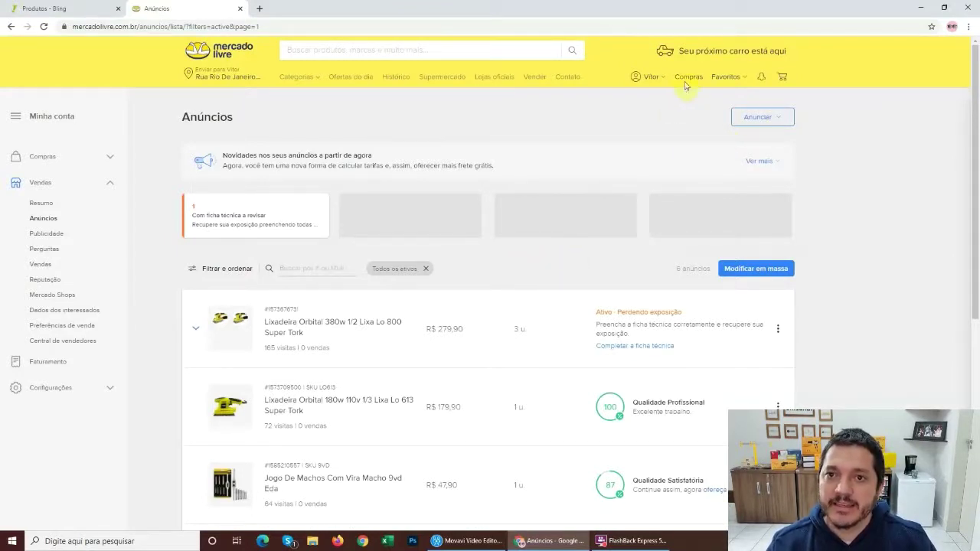
pyautogui.click(533, 78)
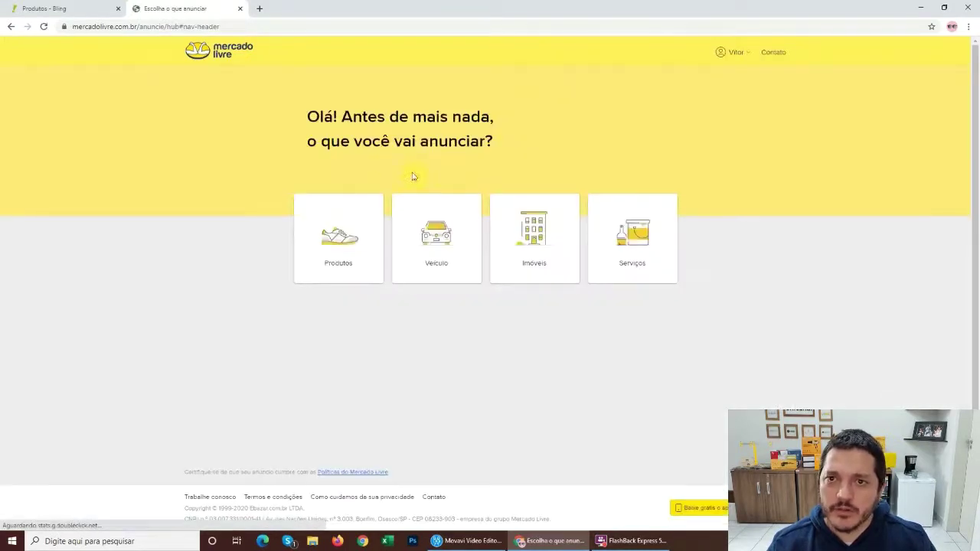
pyautogui.click(335, 250)
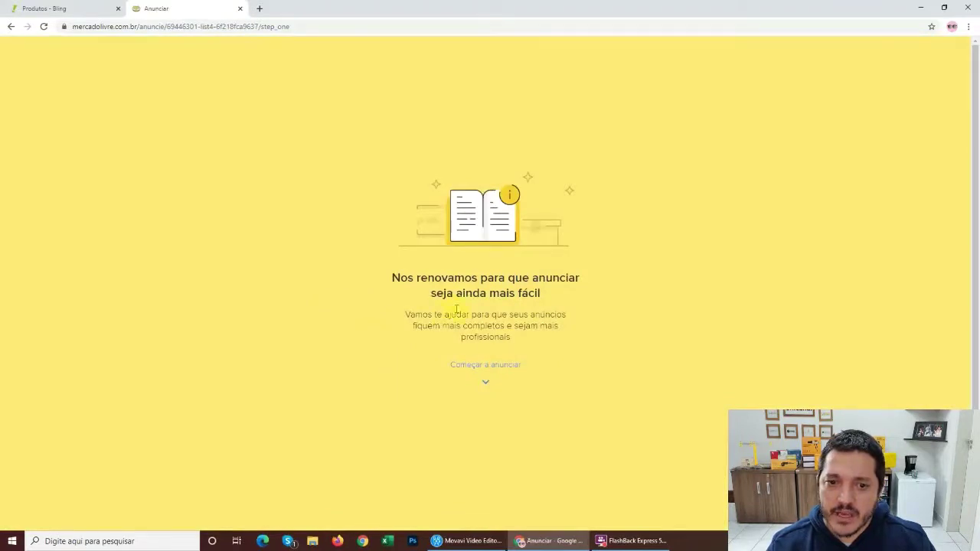
pyautogui.click(484, 366)
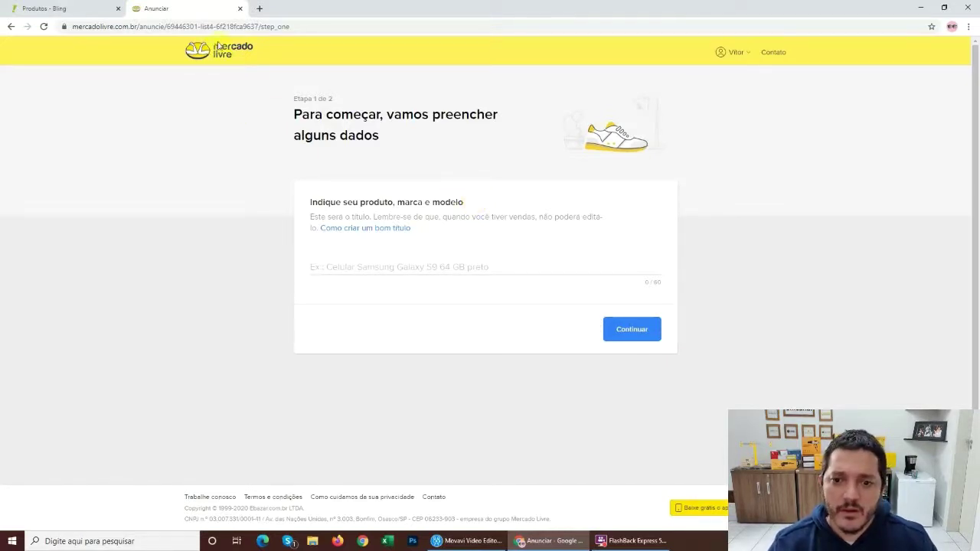
# Step: Dismiss the import result in Bling and examine the Jogo De Machos Com Vira Macho 9vd Eda record's description, images, tax and general data
pyautogui.click(58, 8)
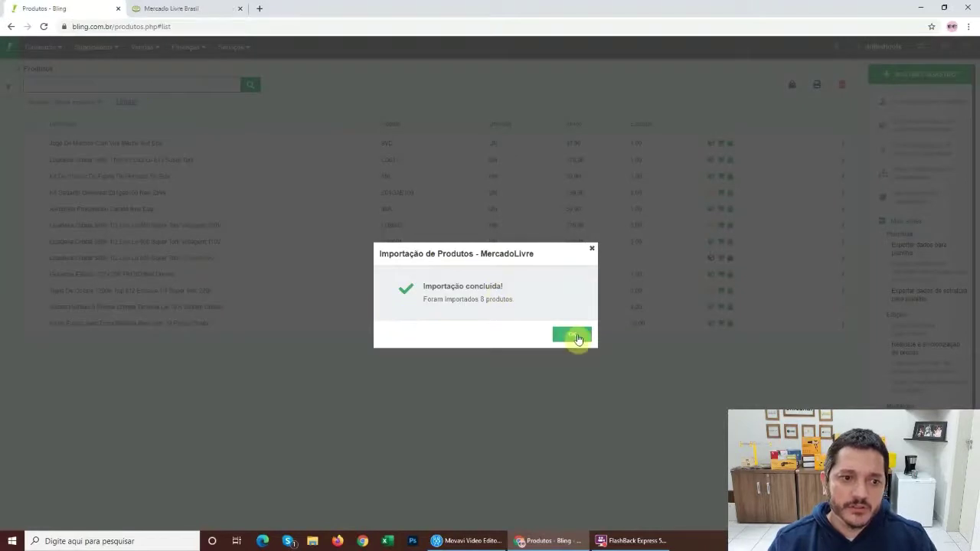
pyautogui.click(572, 336)
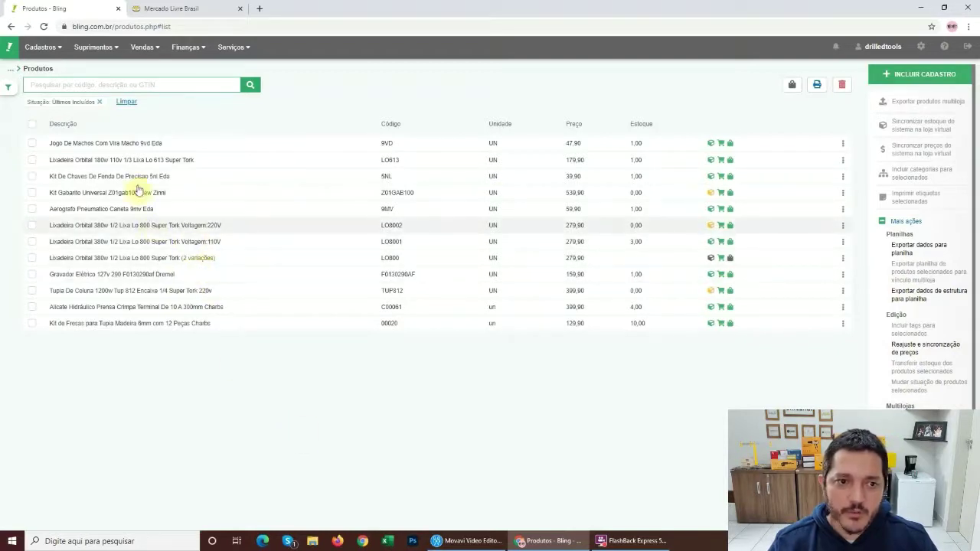
pyautogui.click(155, 146)
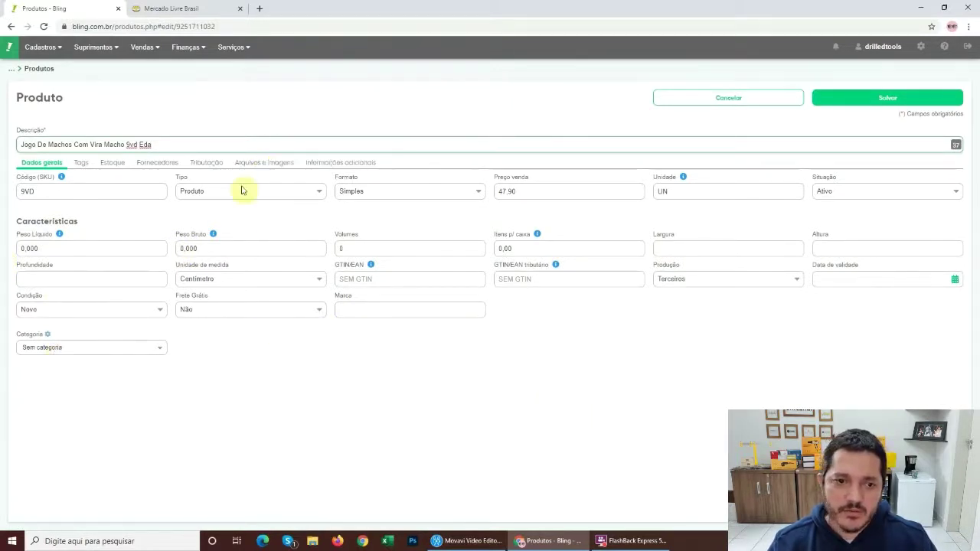
pyautogui.click(360, 164)
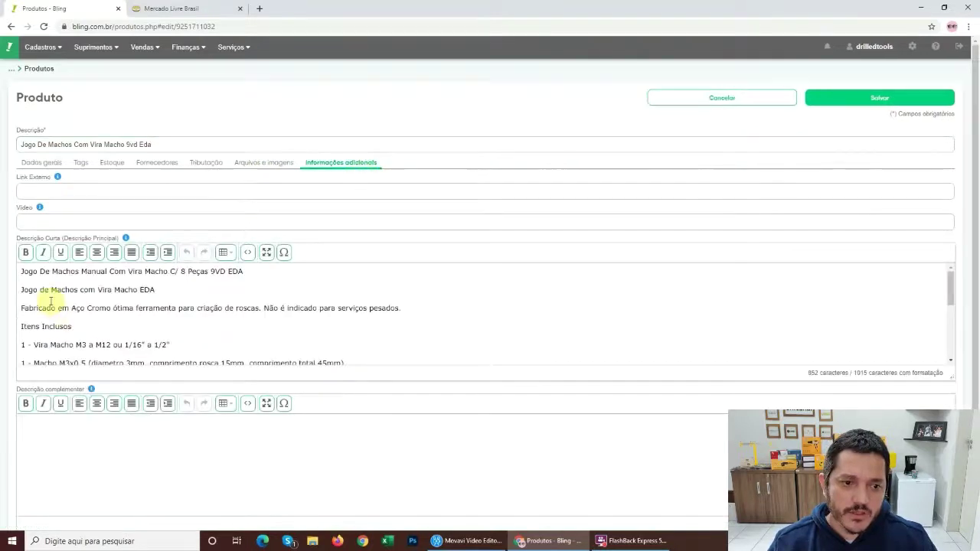
pyautogui.scroll(-5, 69, 295)
pyautogui.scroll(5, 71, 299)
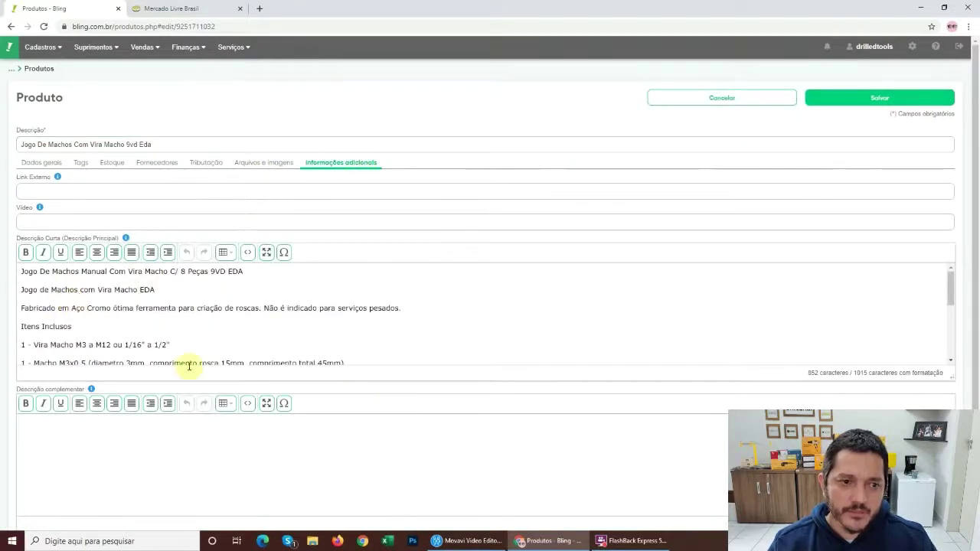
pyautogui.click(276, 165)
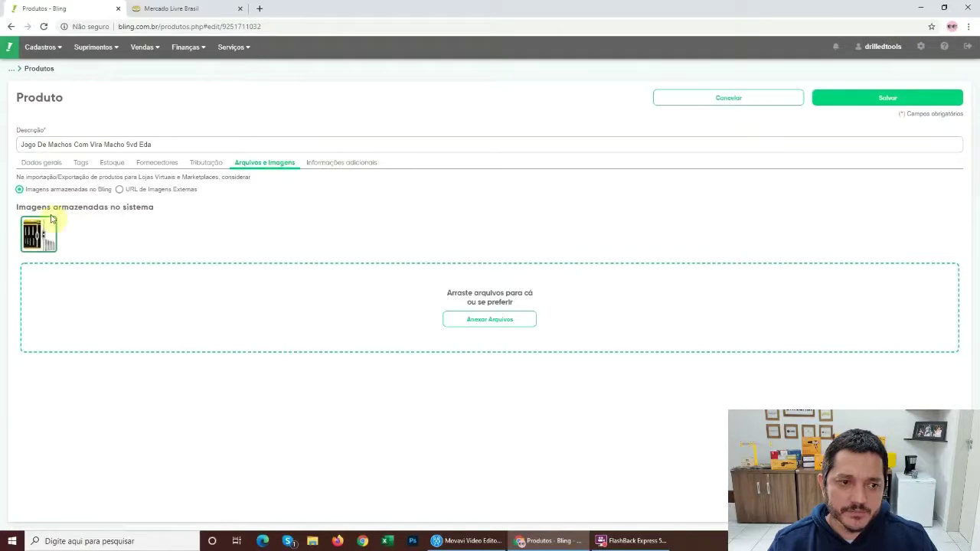
pyautogui.click(210, 162)
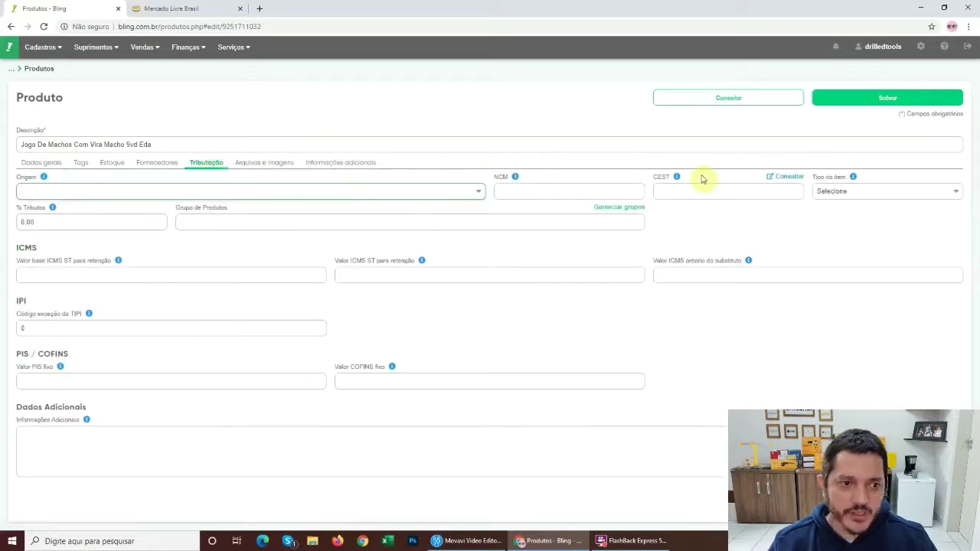
pyautogui.click(35, 163)
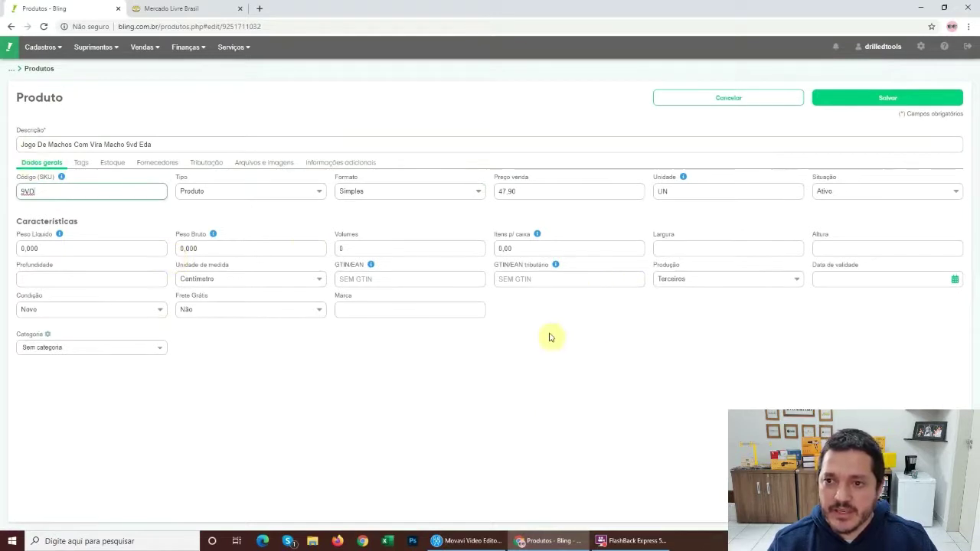
pyautogui.click(762, 98)
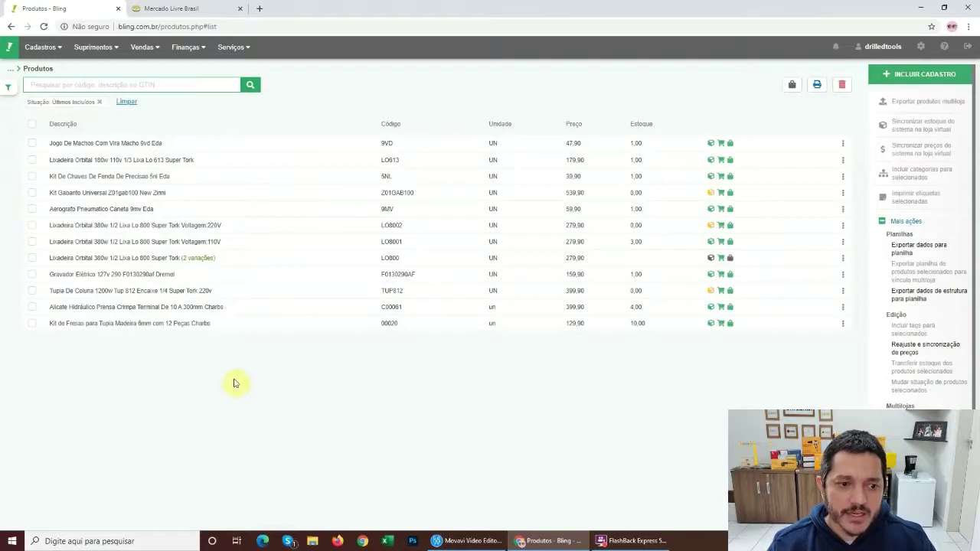
# Step: Choose the category Acessórios > Brocas e Fresas for the product Kit de Fresas para Tupia Madeira 6mm com 12 Peças Charbs
pyautogui.click(30, 324)
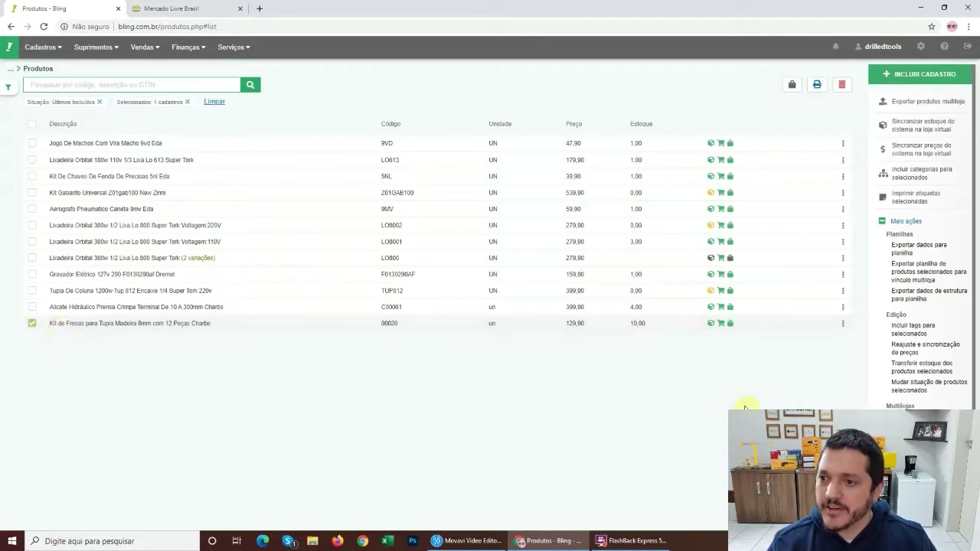
pyautogui.click(938, 173)
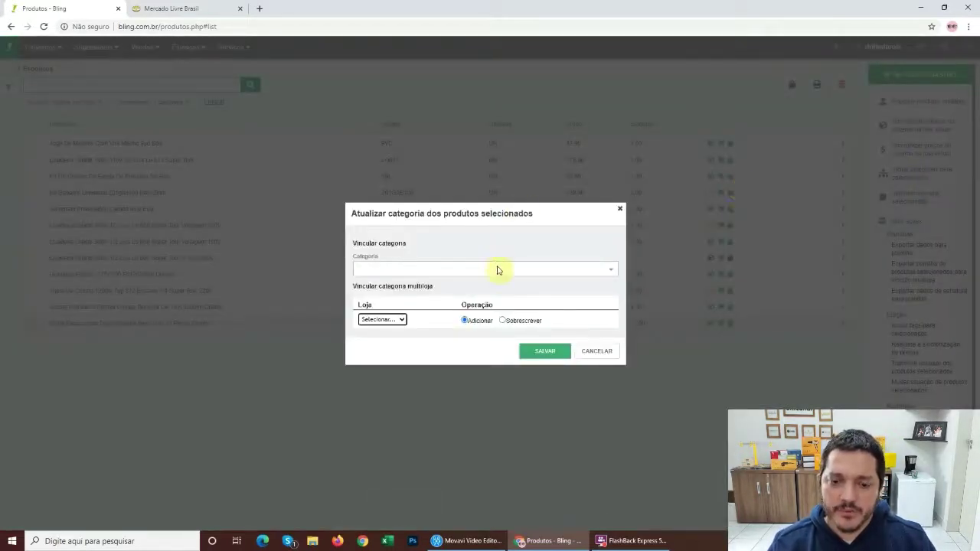
pyautogui.click(413, 269)
pyautogui.click(358, 316)
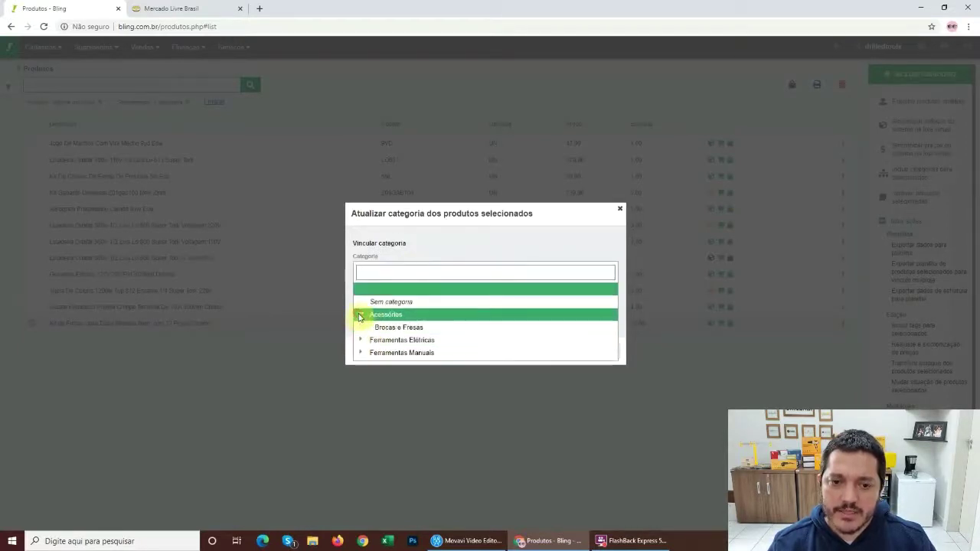
pyautogui.click(377, 327)
# Step: Add the Brocas e Fresas store category of ML Drilled to the selected milling cutter kit and save the category update
pyautogui.click(385, 321)
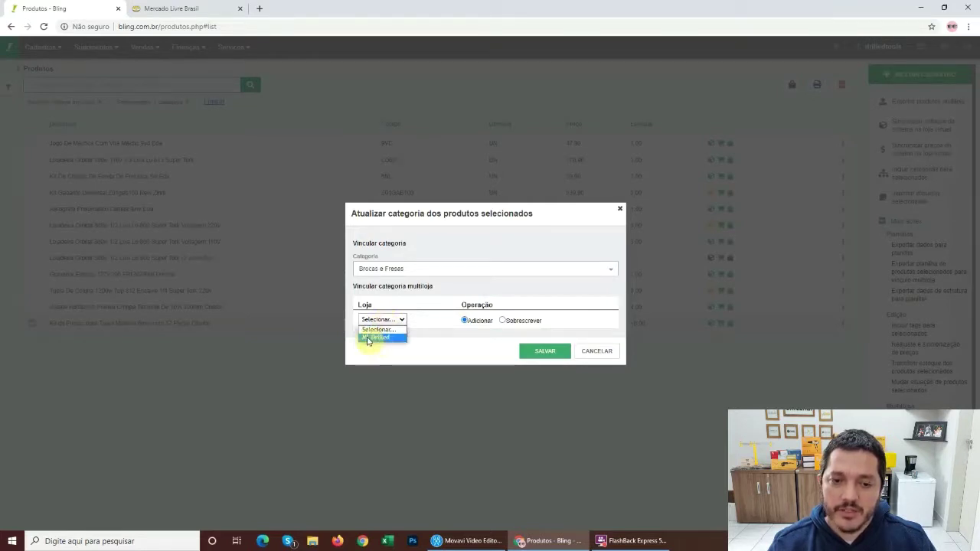
pyautogui.click(377, 338)
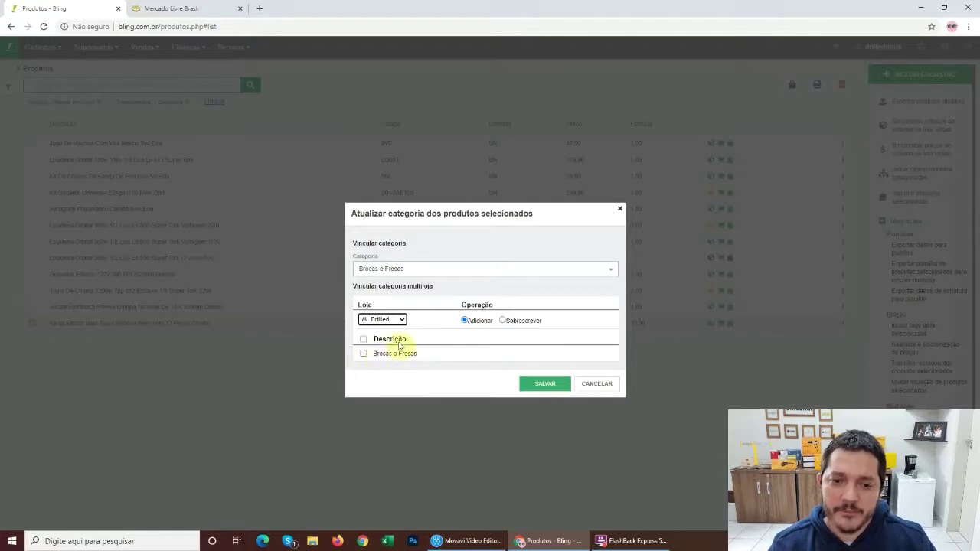
pyautogui.click(364, 354)
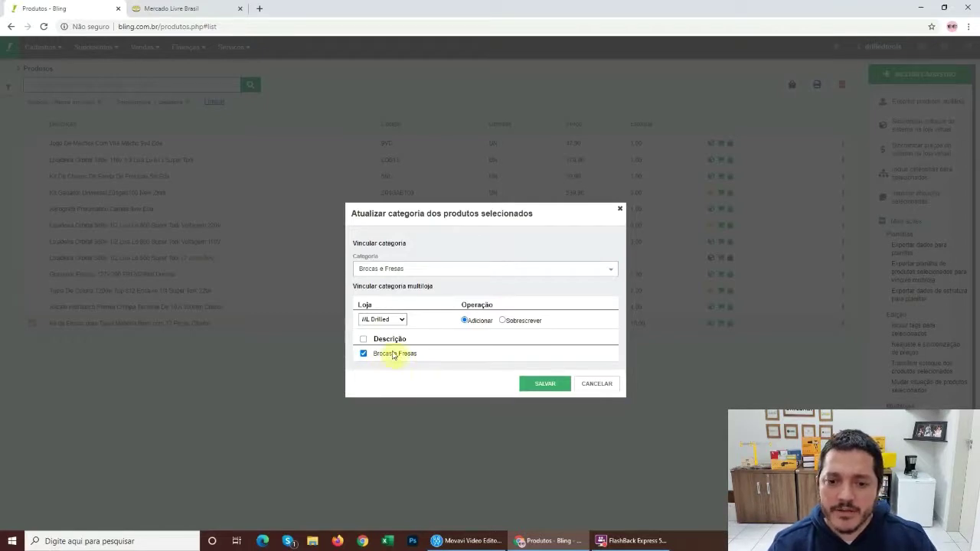
pyautogui.click(545, 384)
pyautogui.click(568, 325)
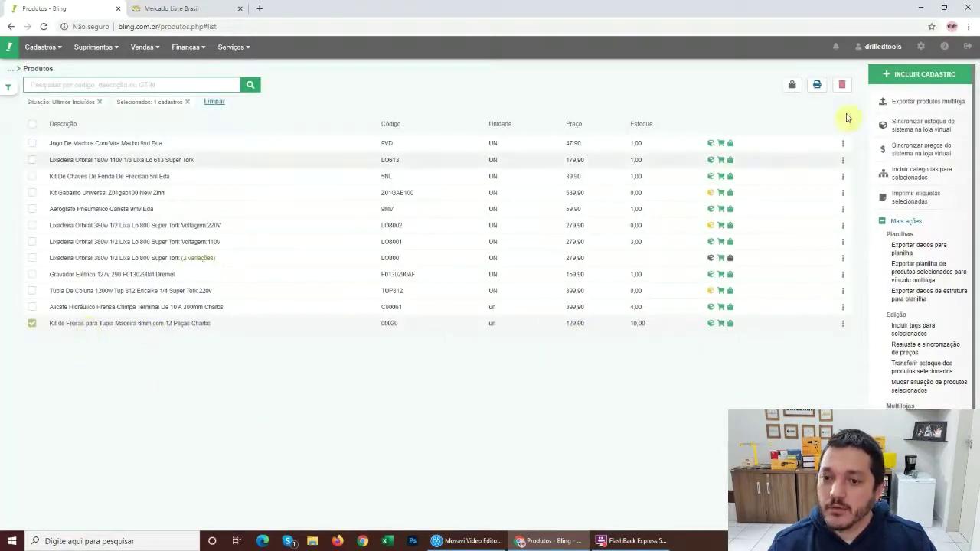
# Step: Check the milling cutter kit's ML Drilled store link, including its listing data and linked category
pyautogui.click(720, 324)
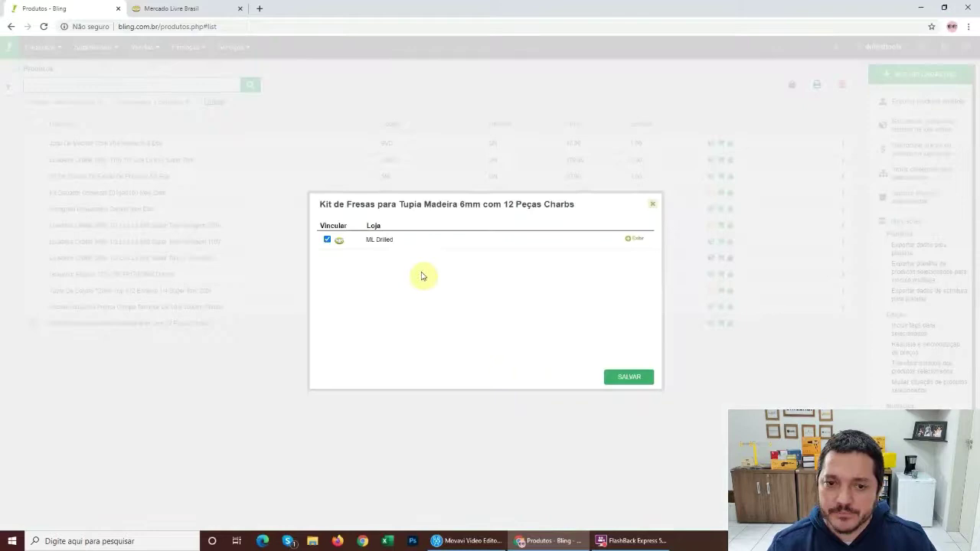
pyautogui.click(629, 242)
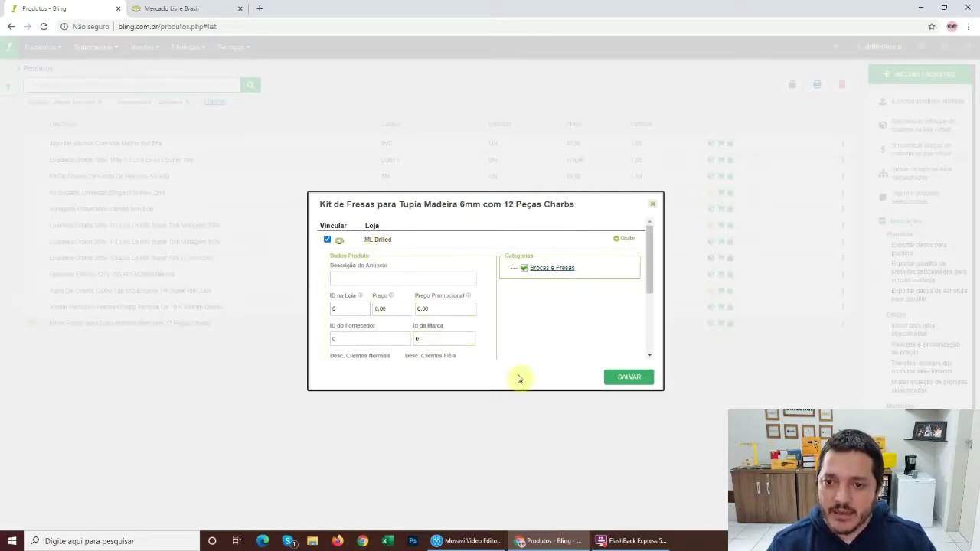
pyautogui.click(652, 204)
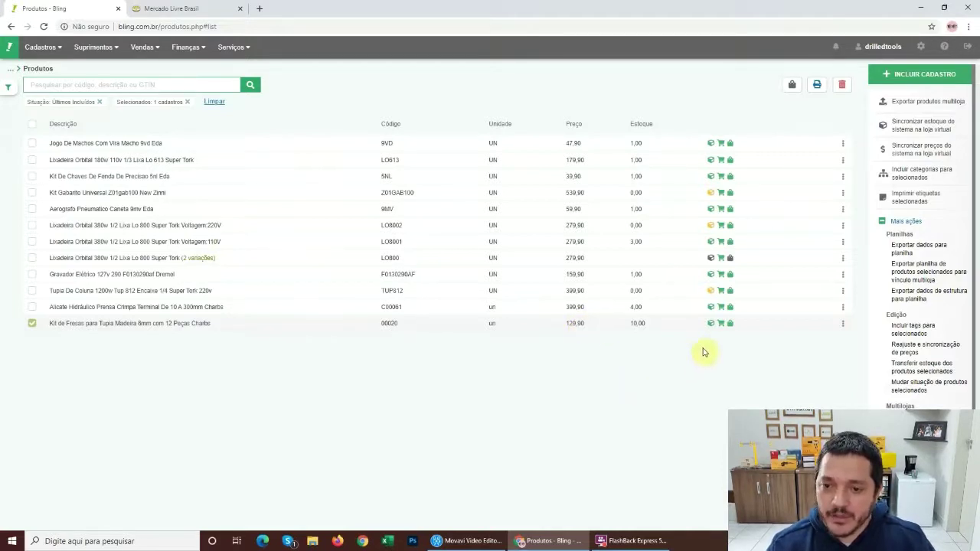
# Step: Set the milling cutter kit's ML Drilled price to 179,90 and promotional price to 129,90, and save the store link
pyautogui.click(723, 325)
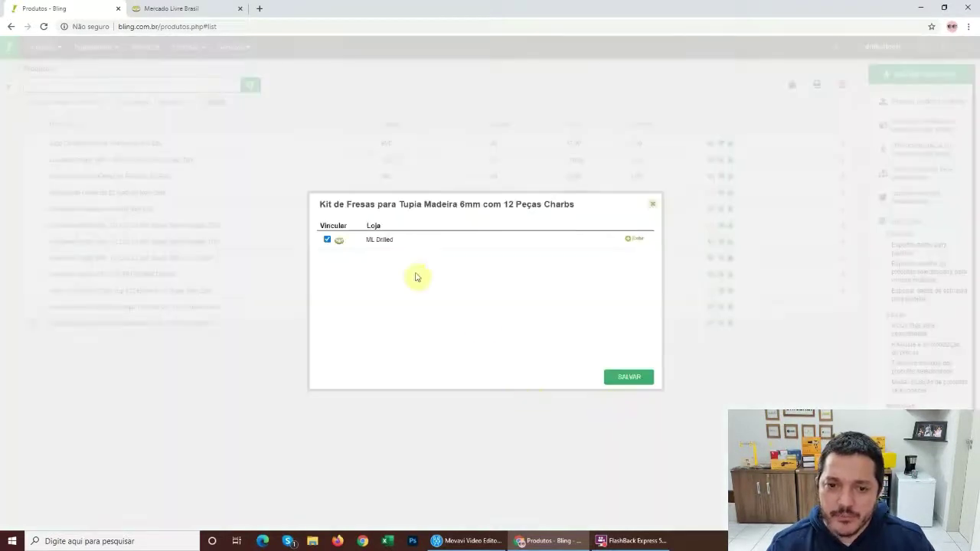
pyautogui.click(626, 239)
pyautogui.click(445, 309)
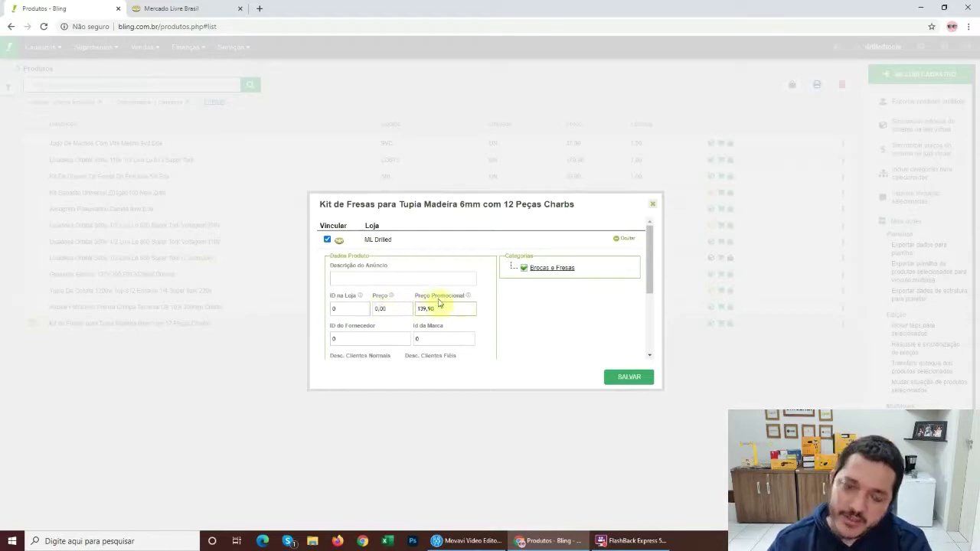
pyautogui.click(397, 309)
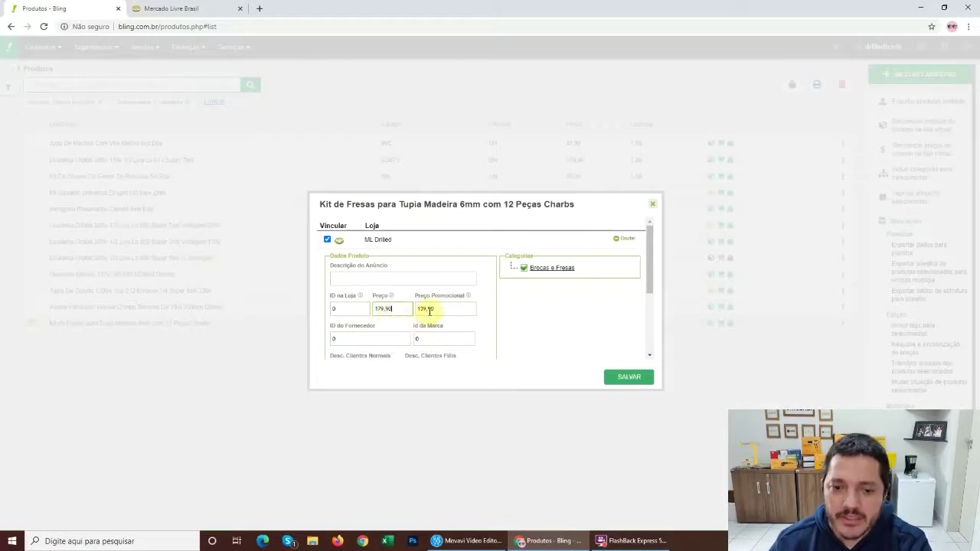
pyautogui.click(427, 309)
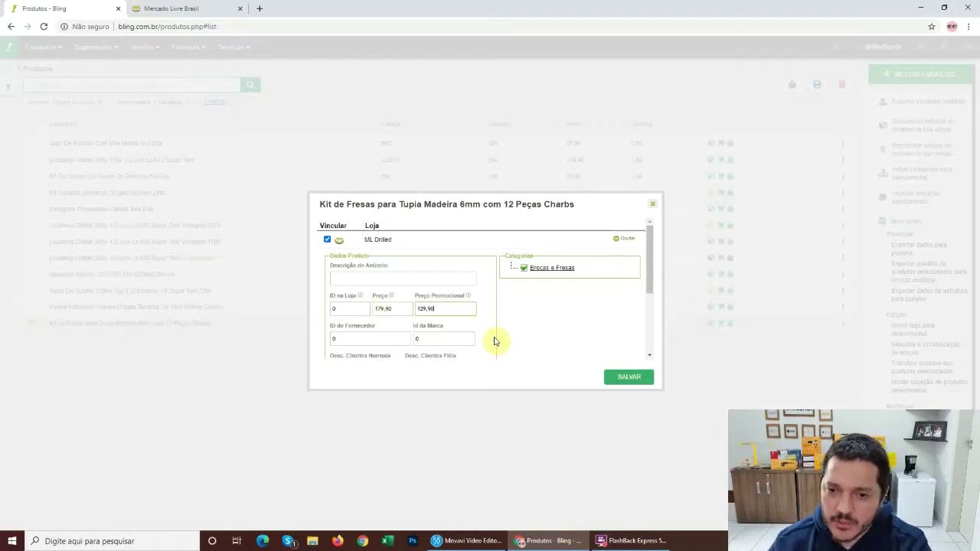
pyautogui.click(628, 380)
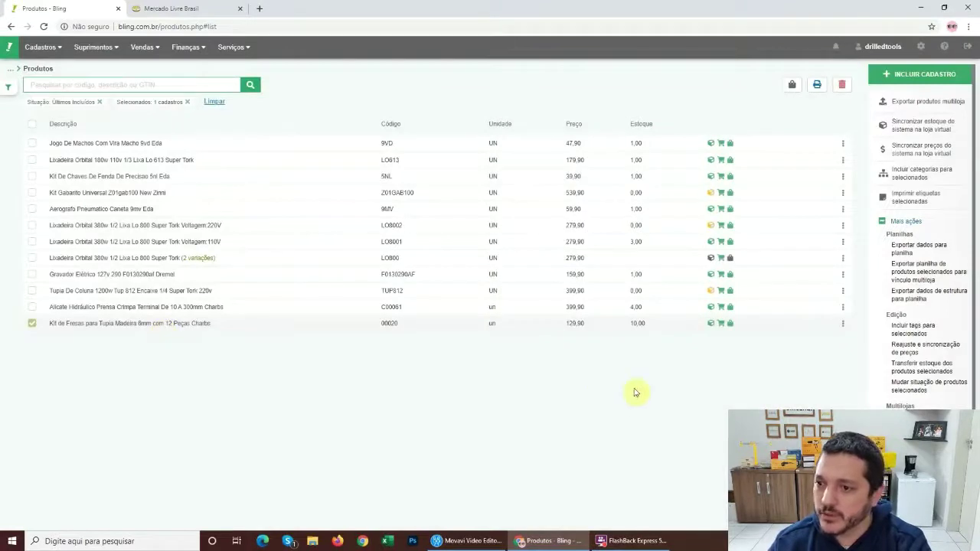
# Step: Export the selected milling cutter kit to the ML Drilled store using all deposits, without creating it in the catalogue
pyautogui.click(929, 167)
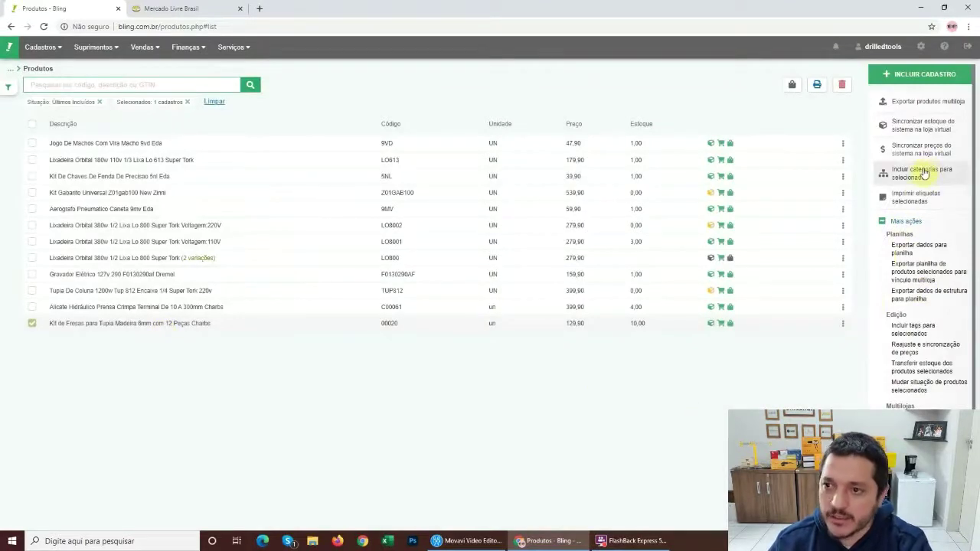
pyautogui.click(931, 100)
pyautogui.click(362, 243)
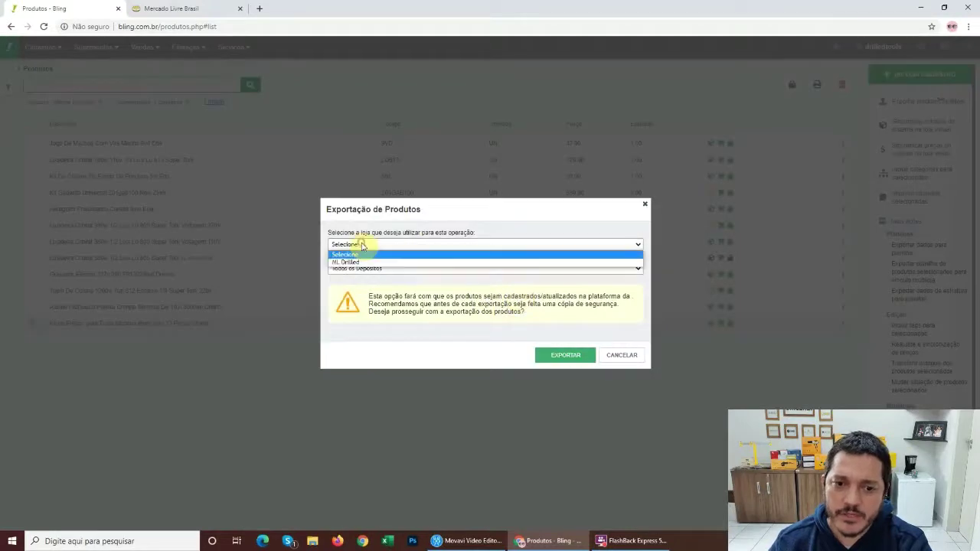
pyautogui.click(360, 262)
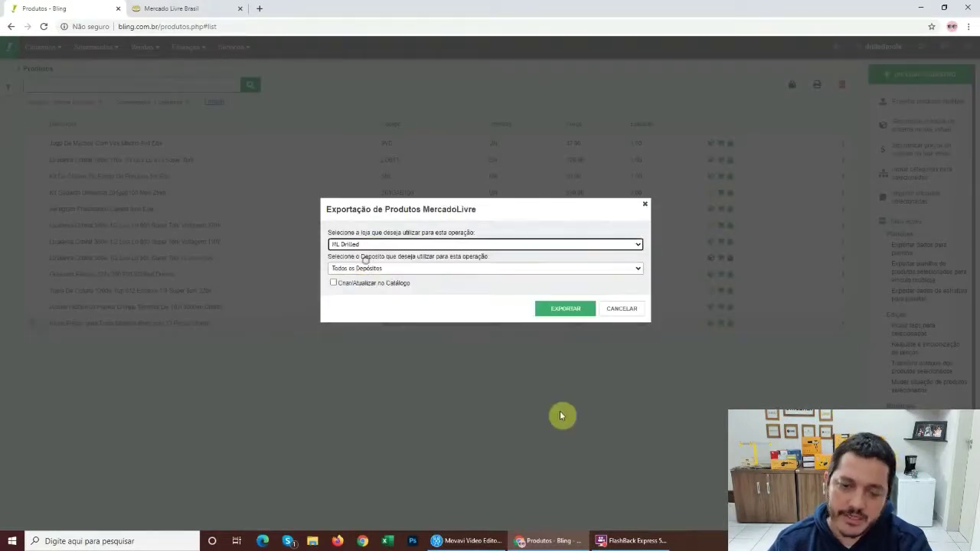
pyautogui.click(563, 309)
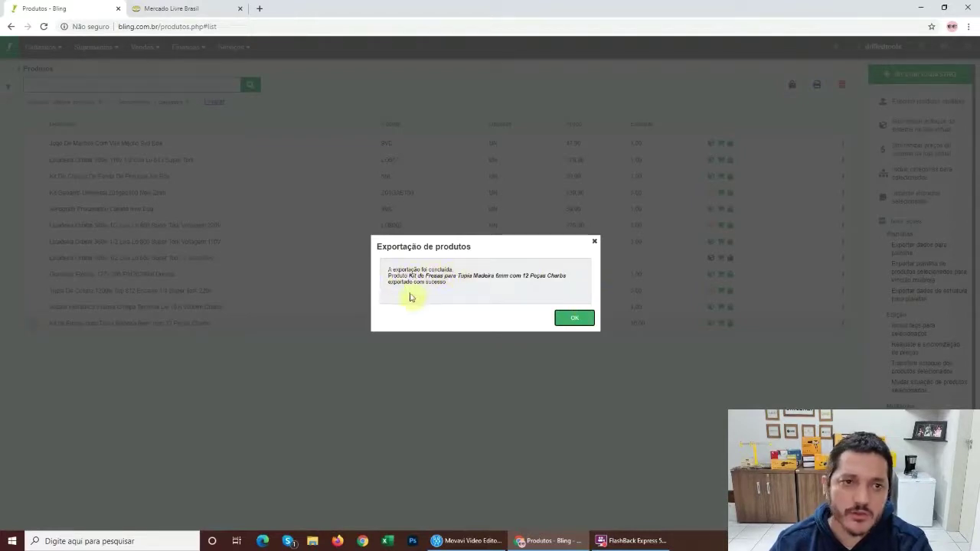
pyautogui.click(574, 318)
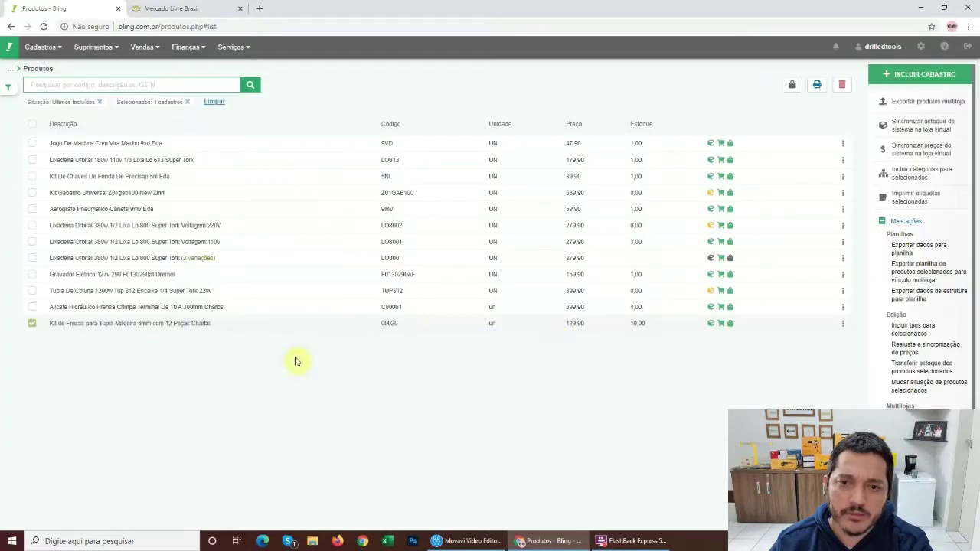
# Step: Switch to Mercado Livre and open the Kit De Fresas Para Tupia Madeira 6mm listing for editing from the seller's active listings
pyautogui.click(218, 6)
pyautogui.moveTo(636, 95)
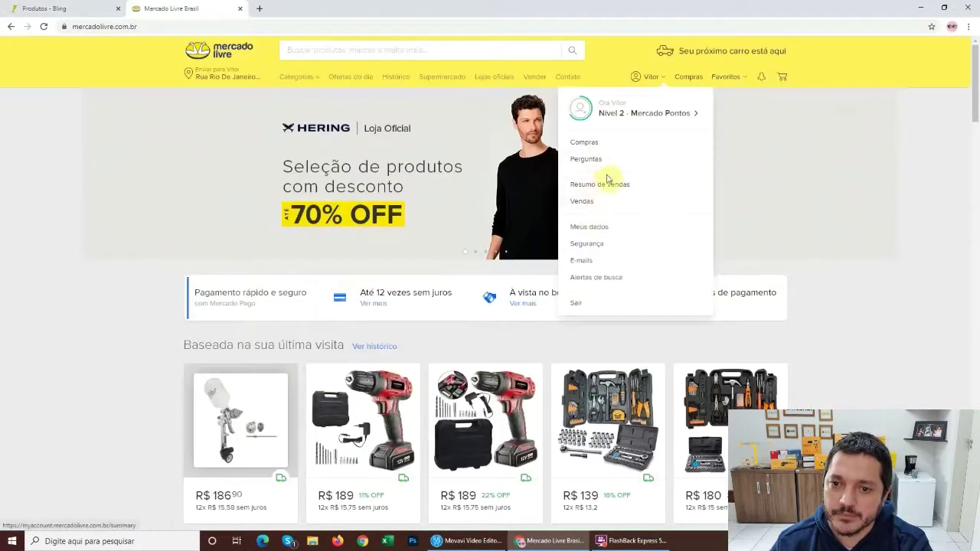
pyautogui.click(591, 202)
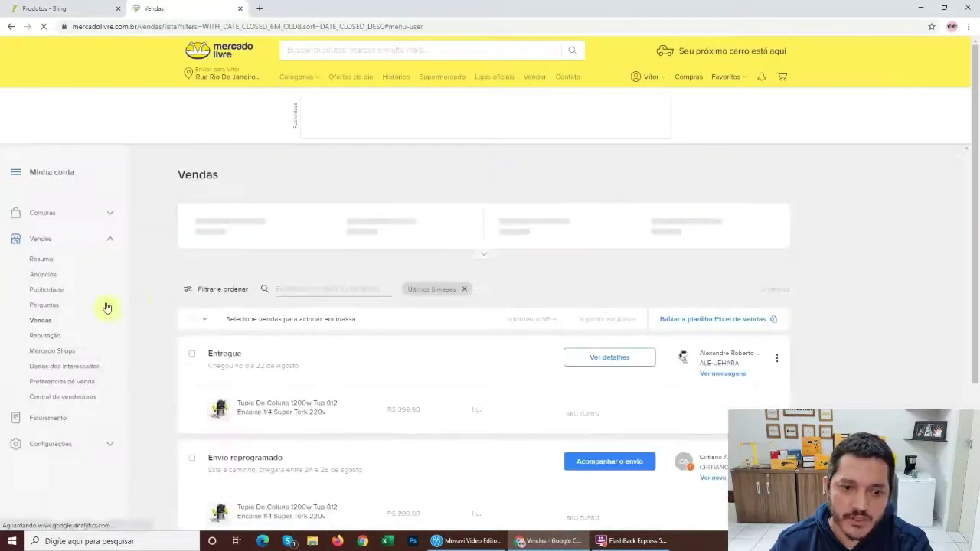
pyautogui.click(40, 260)
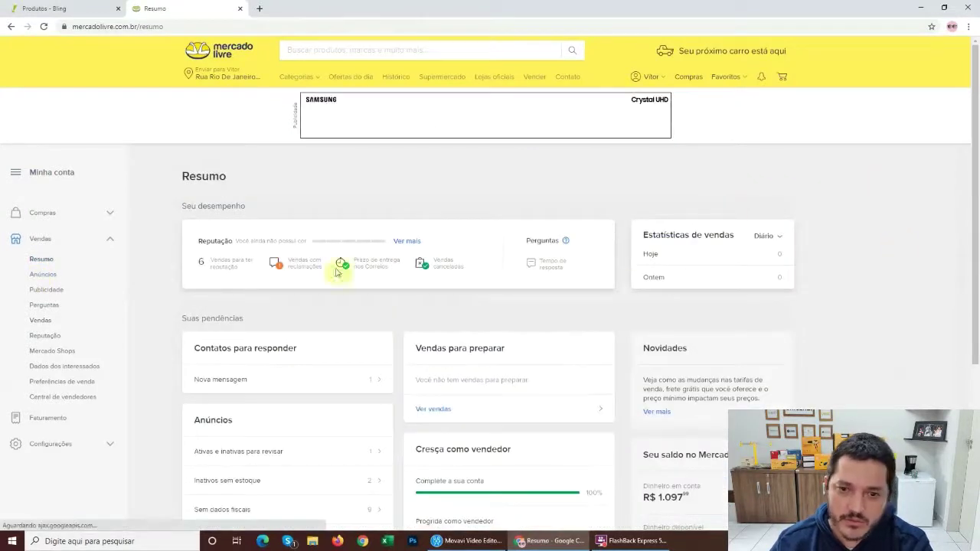
pyautogui.click(43, 275)
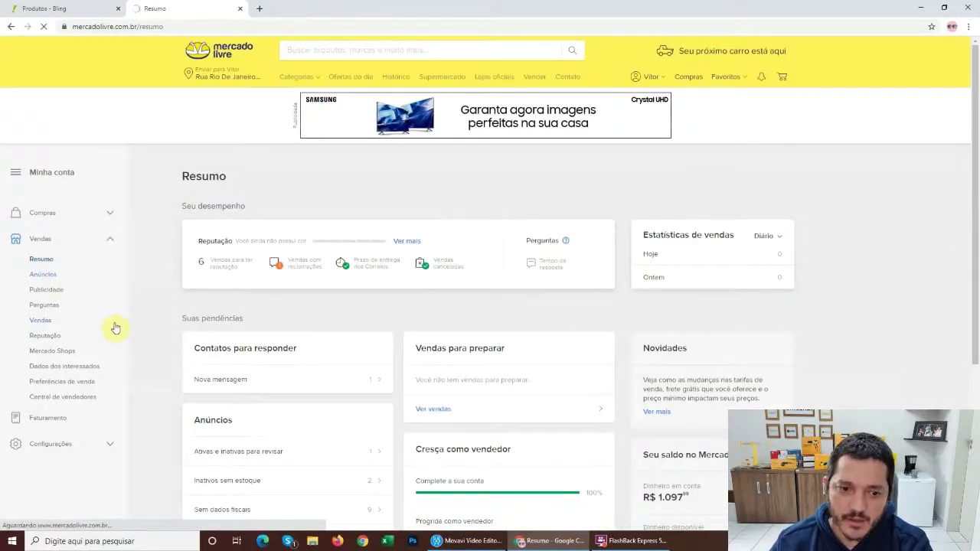
pyautogui.scroll(-2, 163, 294)
pyautogui.scroll(-5, 163, 294)
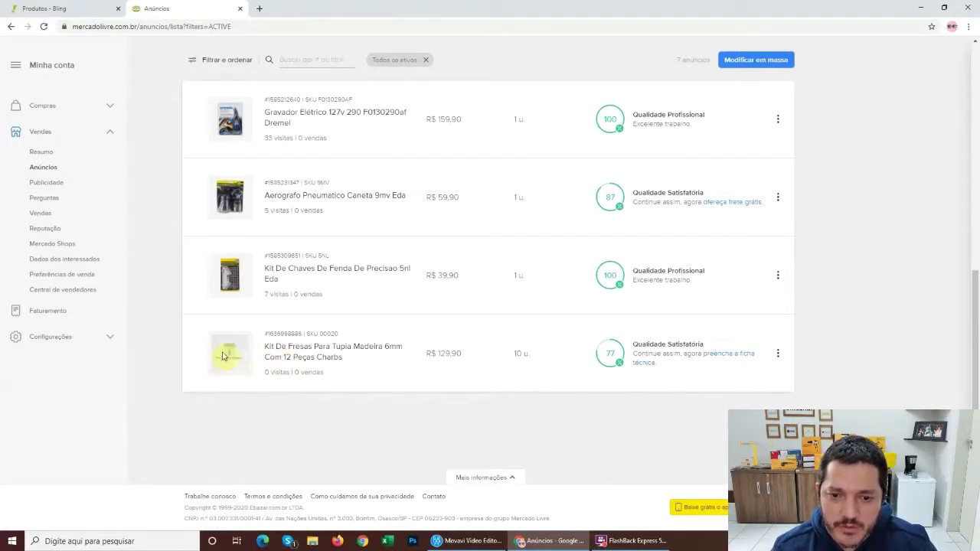
pyautogui.click(307, 357)
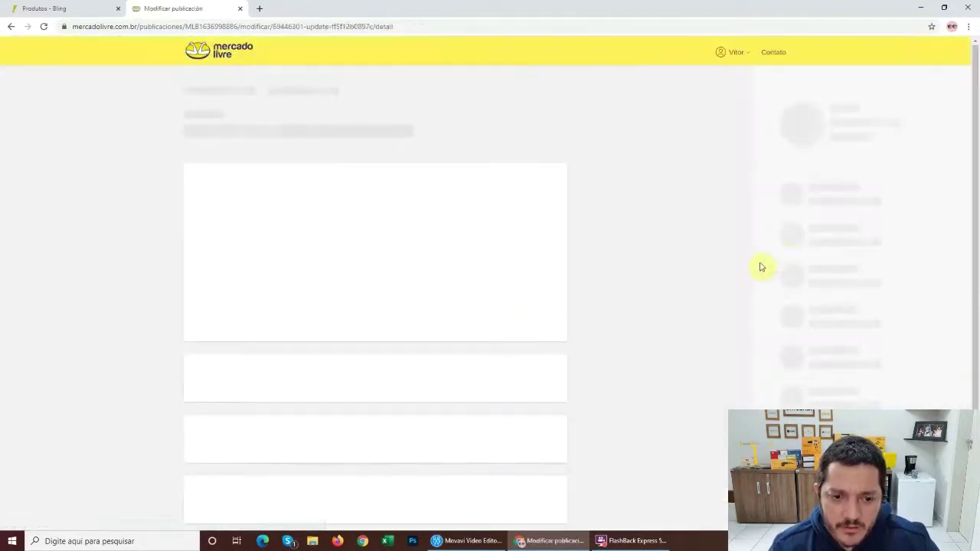
# Step: Review the exported listing's title, price, photos, stock, SKU, category and technical sheet
pyautogui.scroll(-2, 684, 188)
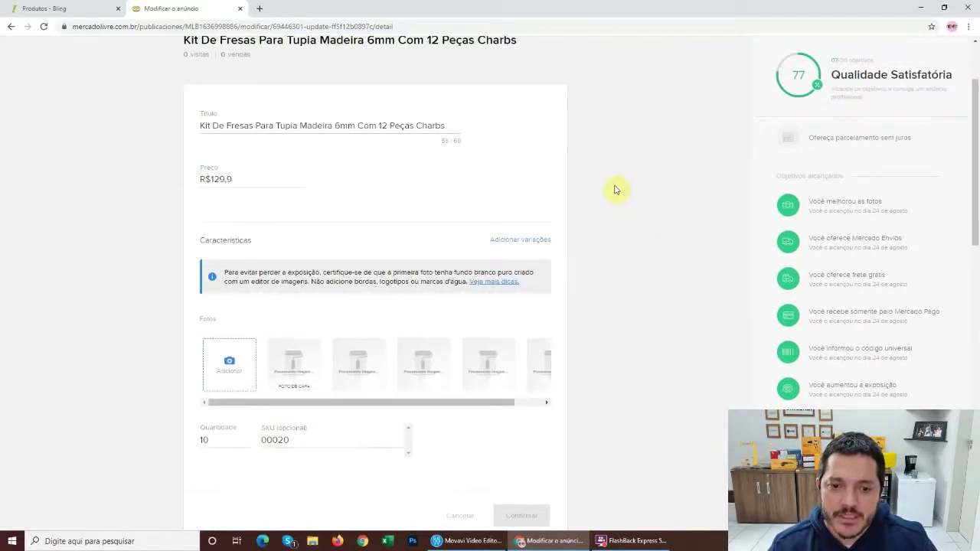
pyautogui.scroll(-10, 593, 240)
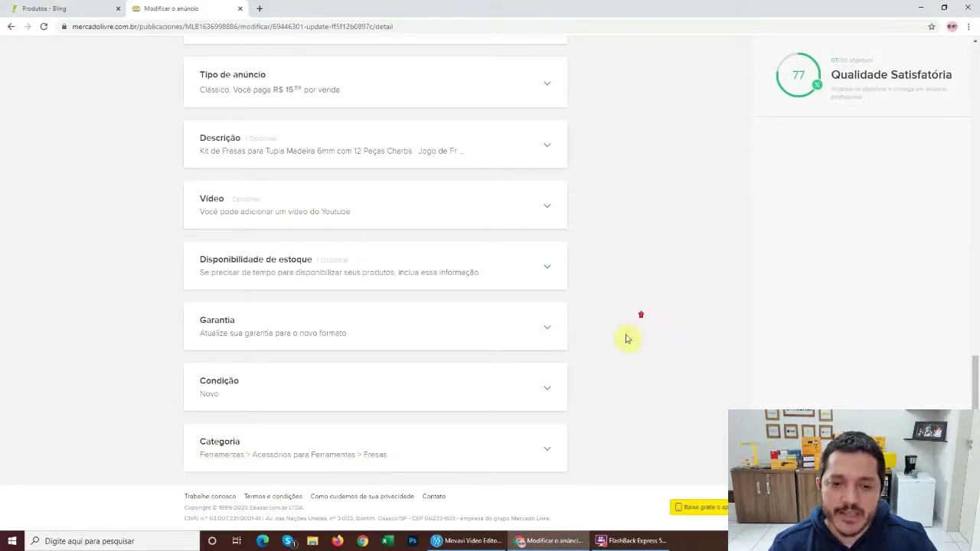
pyautogui.scroll(10, 626, 345)
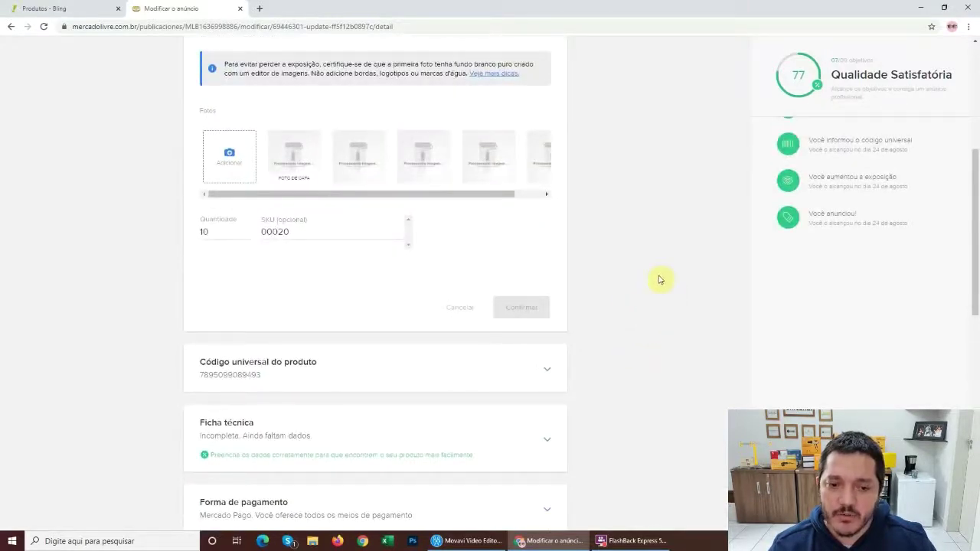
pyautogui.scroll(-2, 689, 283)
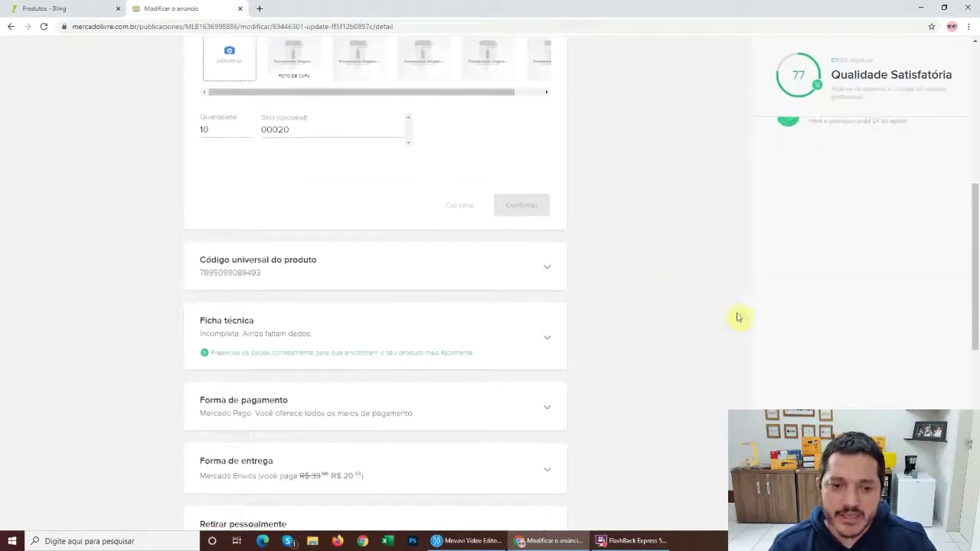
pyautogui.click(253, 325)
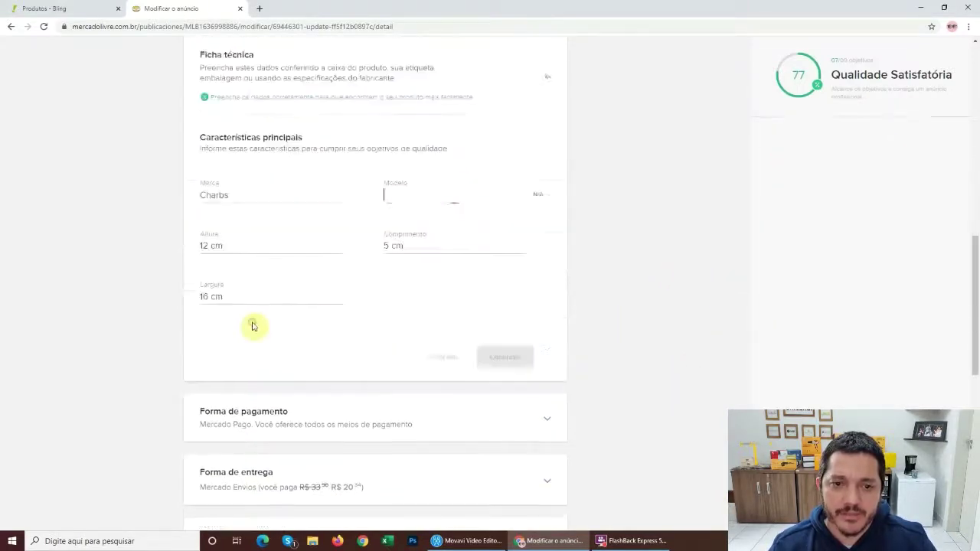
pyautogui.scroll(-5, 376, 324)
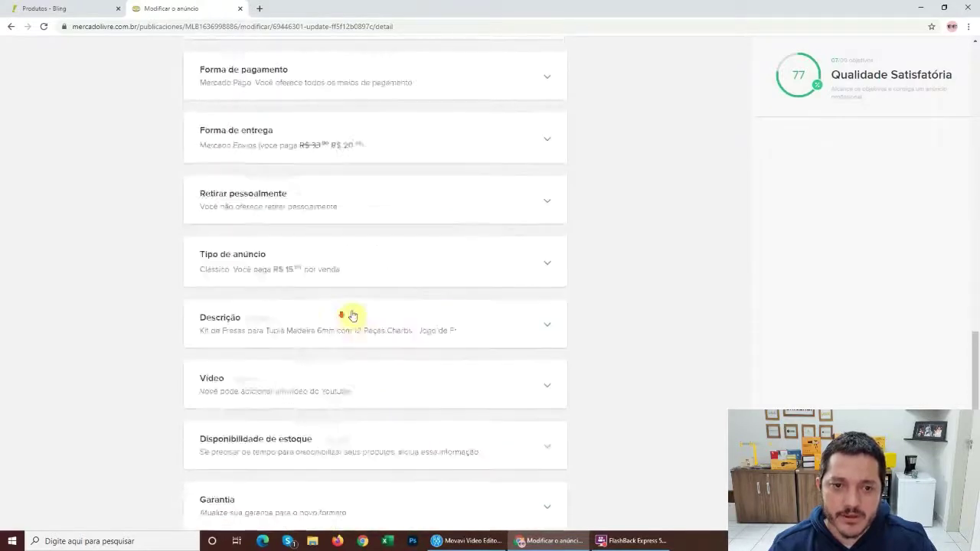
pyautogui.scroll(-2, 278, 444)
pyautogui.scroll(7, 346, 313)
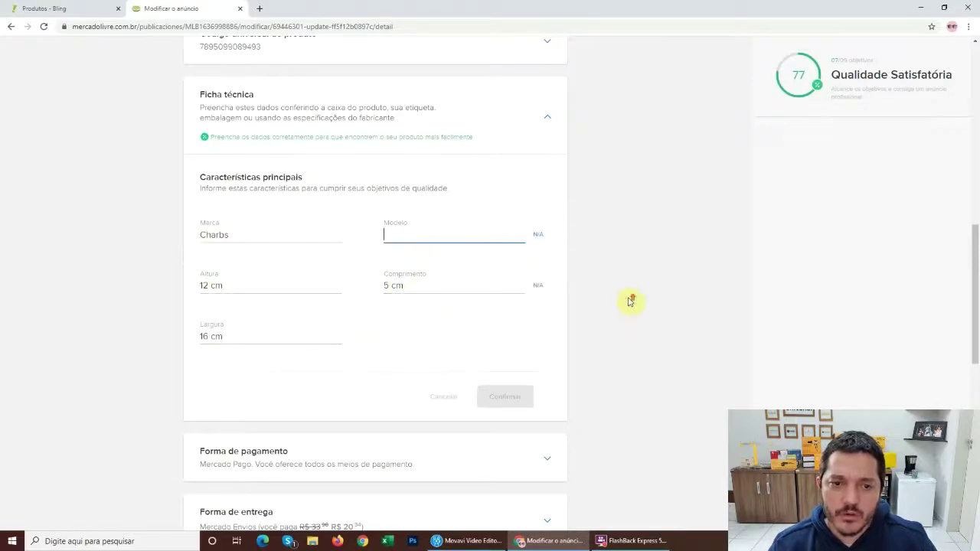
# Step: Examine the milling cutter kit listing's description and its quality score with the remaining objectives
pyautogui.scroll(10, 624, 305)
pyautogui.scroll(-12, 623, 234)
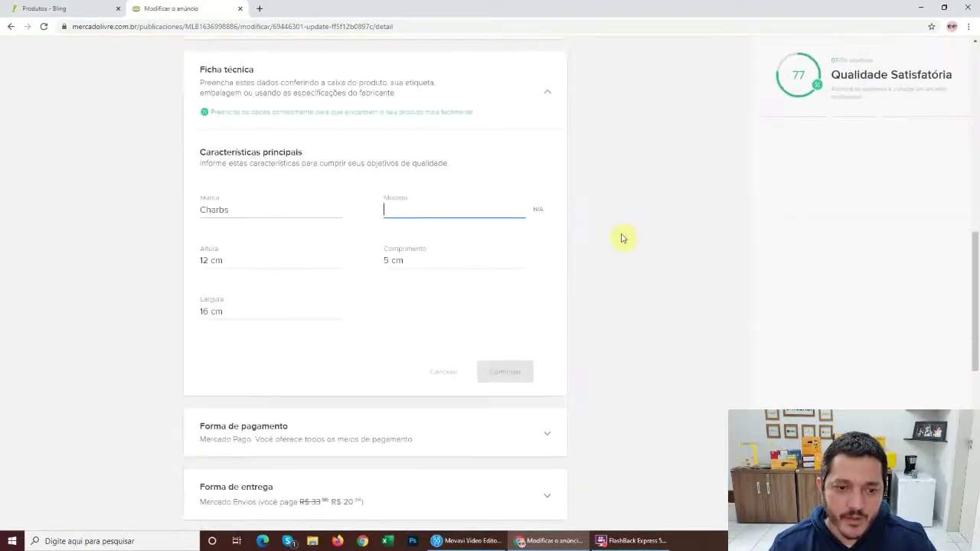
pyautogui.scroll(-2, 437, 367)
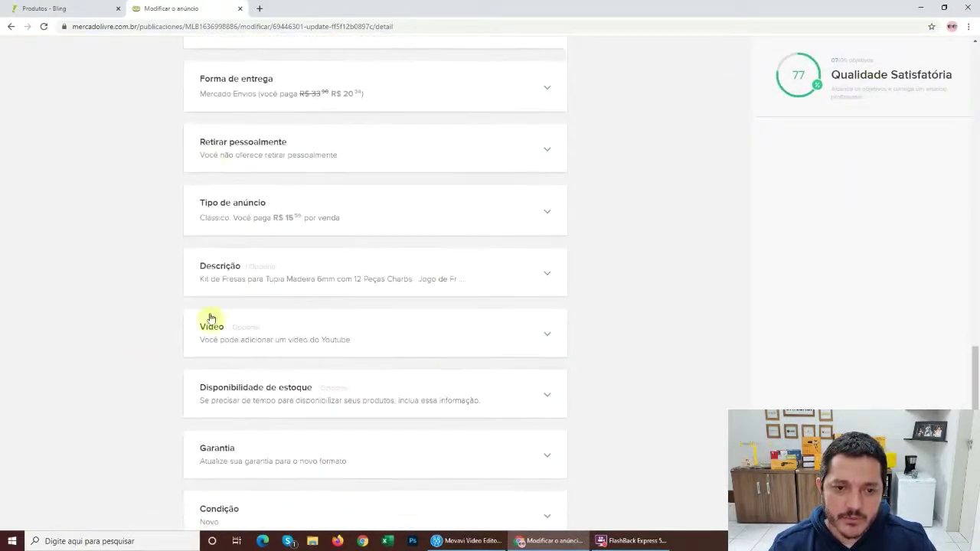
pyautogui.click(227, 271)
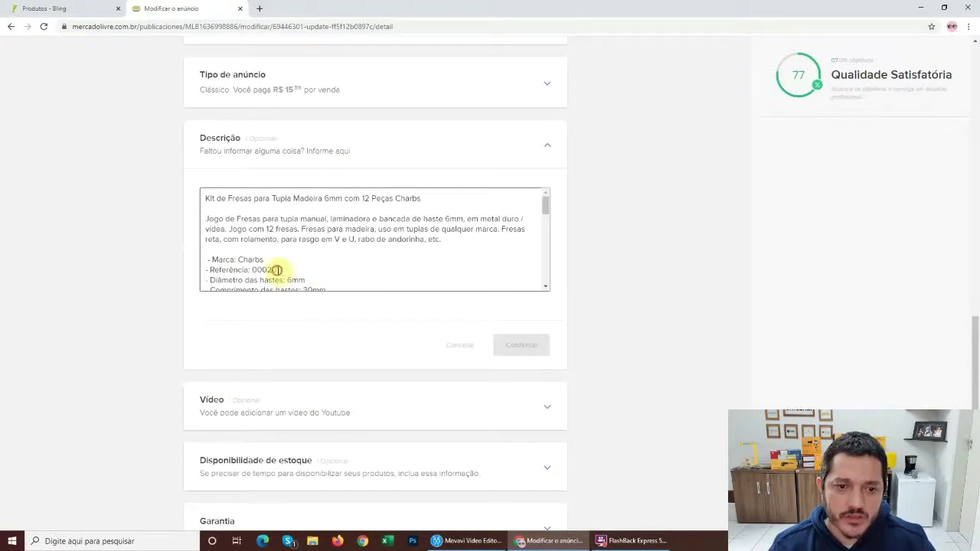
pyautogui.scroll(10, 648, 267)
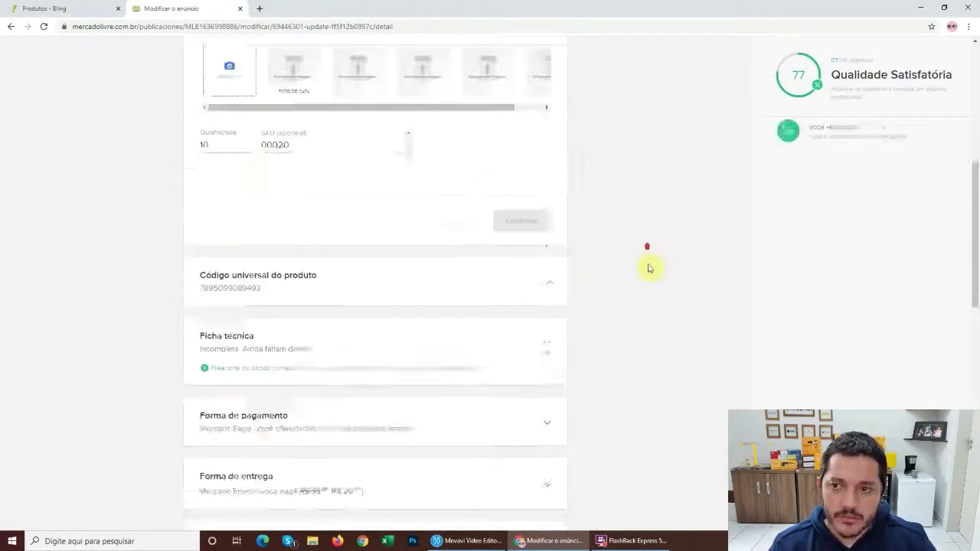
pyautogui.scroll(-2, 328, 313)
pyautogui.scroll(5, 632, 331)
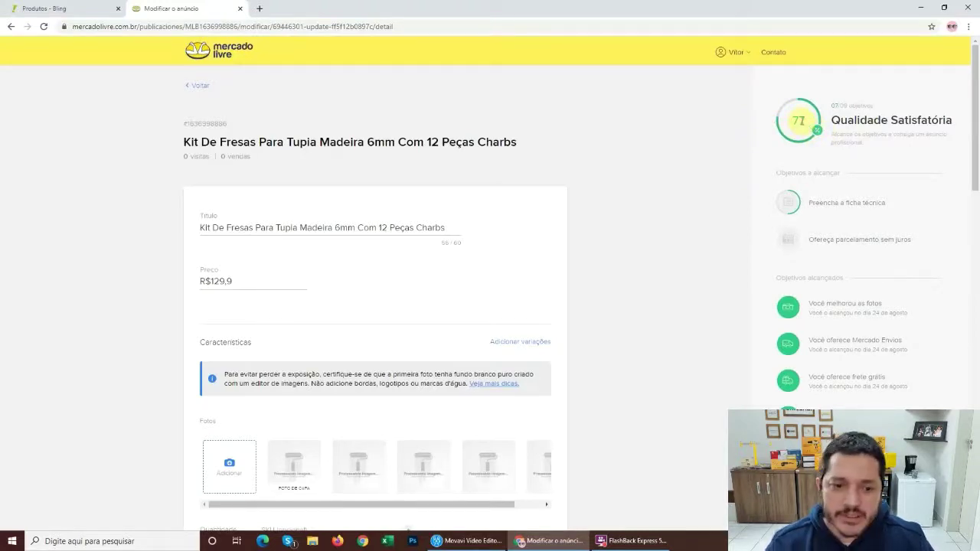
# Step: Complete the listing's technical sheet with model 00020 and confirm it
pyautogui.scroll(-4, 663, 149)
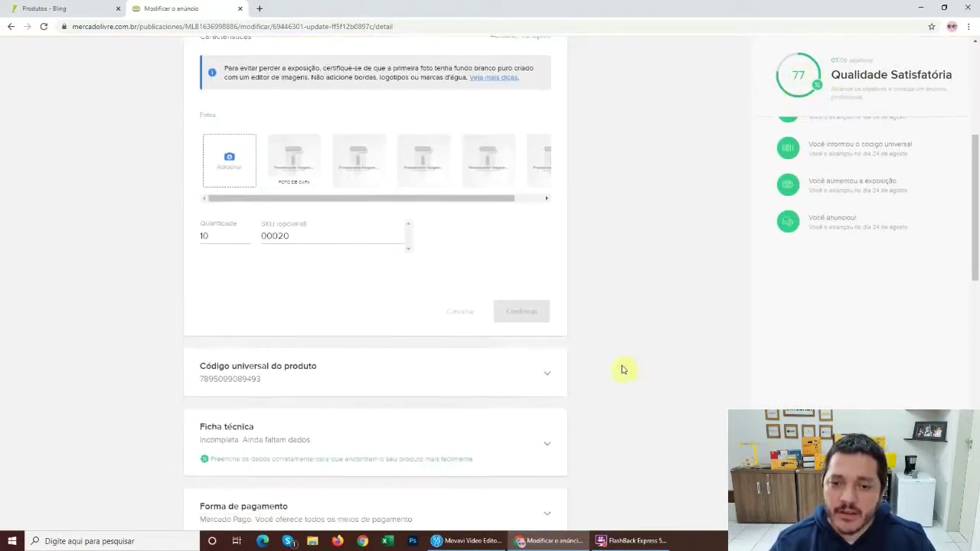
pyautogui.scroll(-2, 695, 298)
pyautogui.click(552, 289)
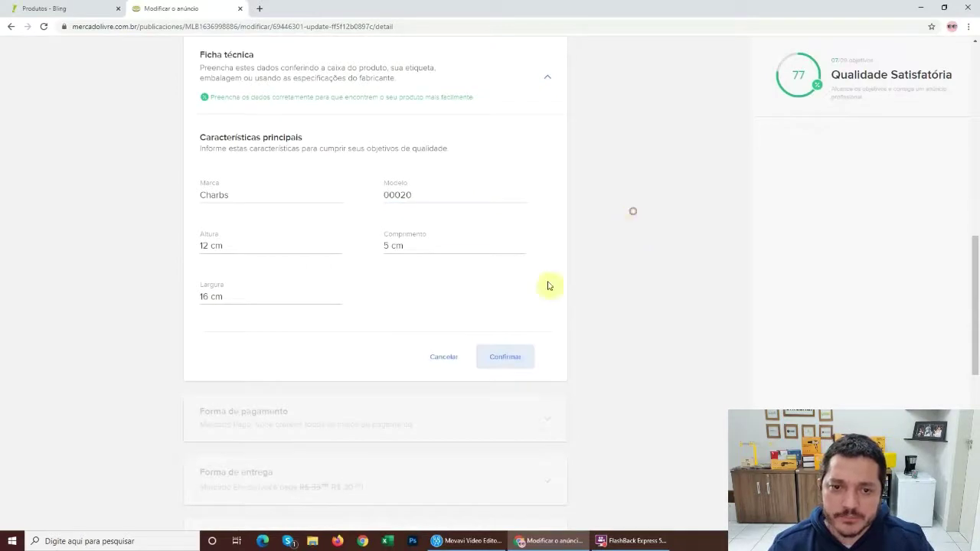
pyautogui.click(505, 357)
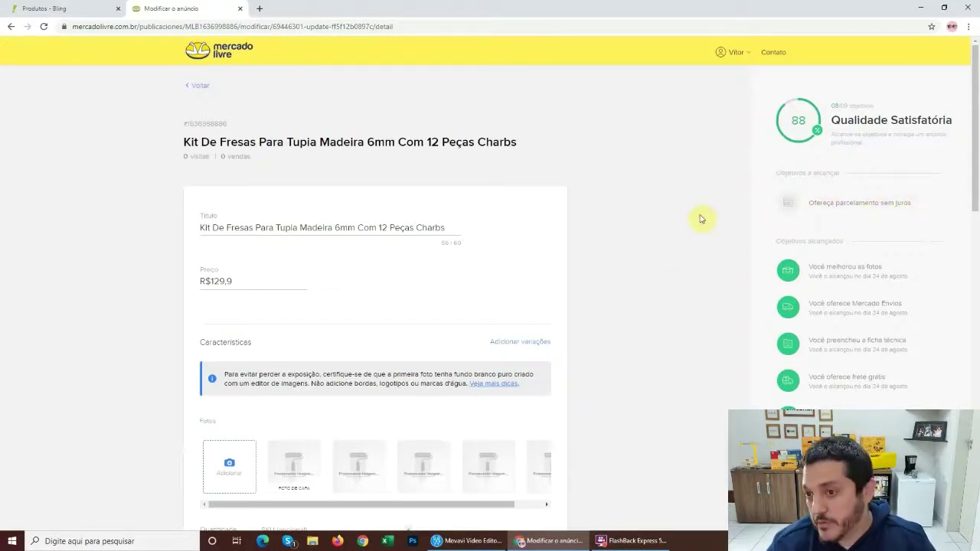
# Step: Change the milling cutter kit's listing type to Premium and confirm it
pyautogui.scroll(-1, 682, 215)
pyautogui.scroll(1, 681, 215)
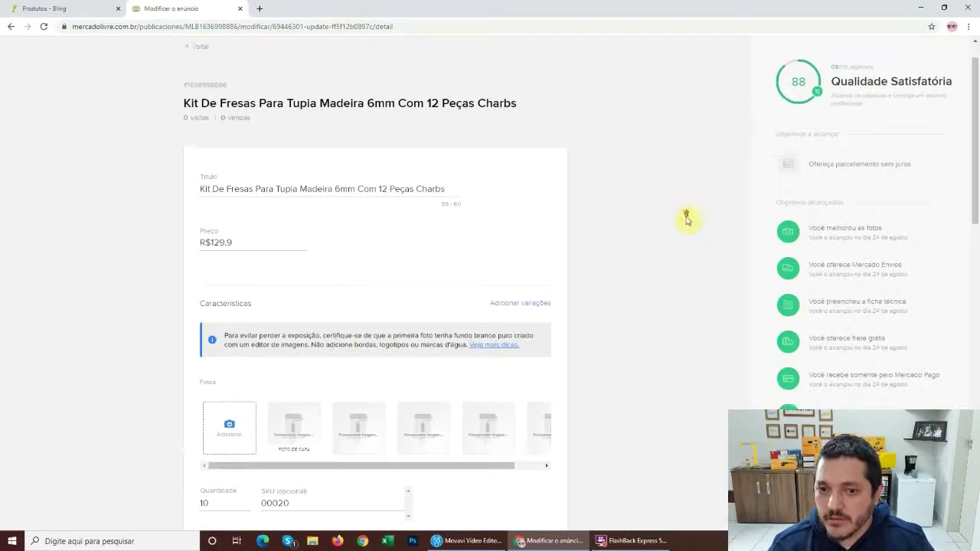
pyautogui.scroll(-2, 697, 235)
pyautogui.scroll(-5, 697, 235)
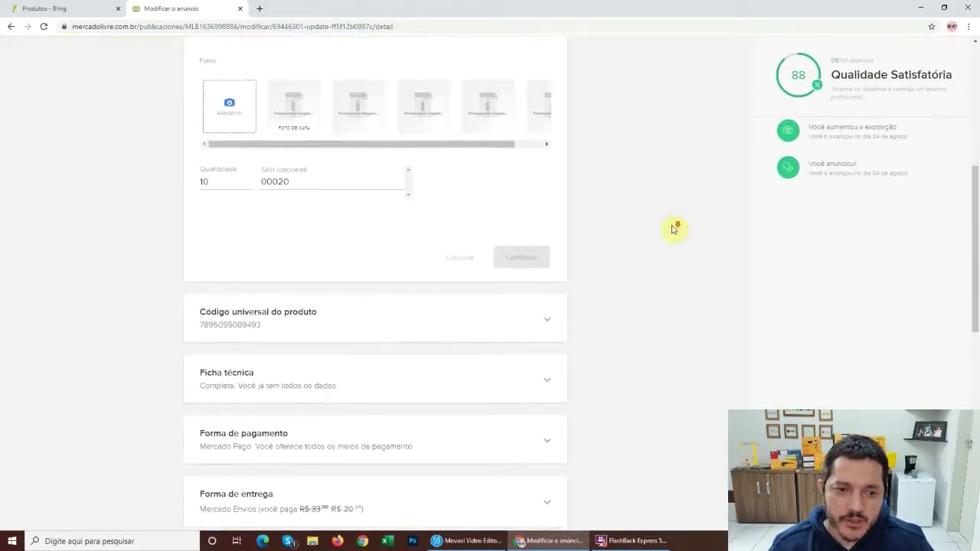
pyautogui.scroll(-1, 716, 265)
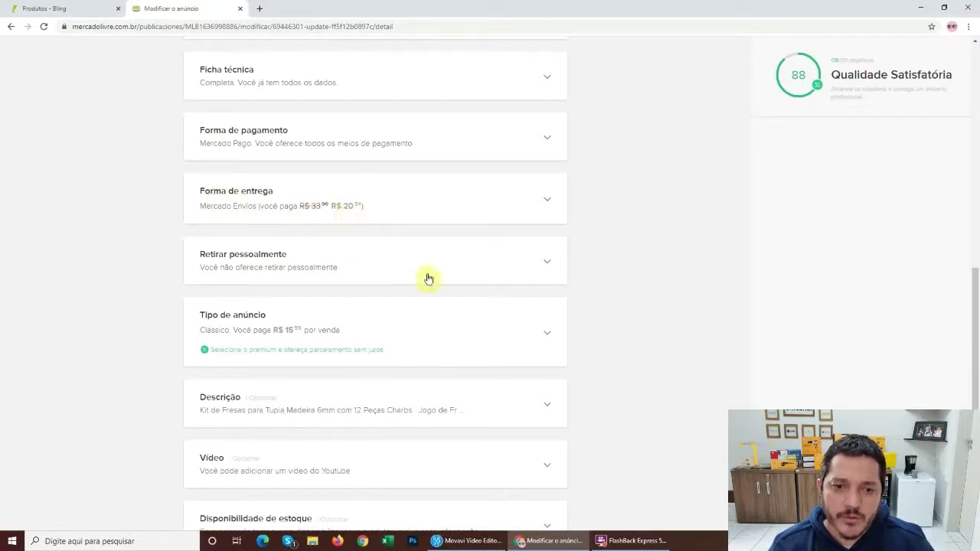
pyautogui.scroll(-2, 436, 281)
pyautogui.click(547, 230)
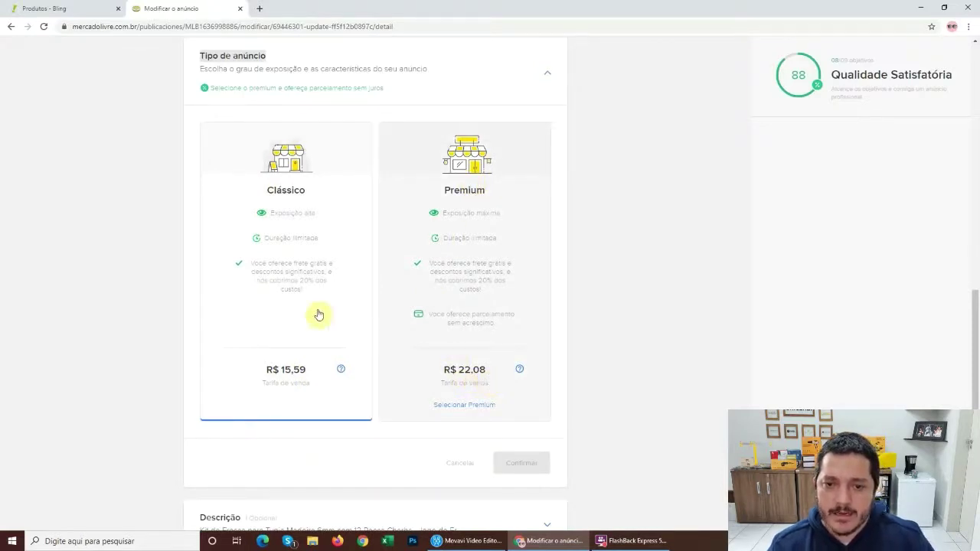
pyautogui.click(455, 219)
pyautogui.click(525, 467)
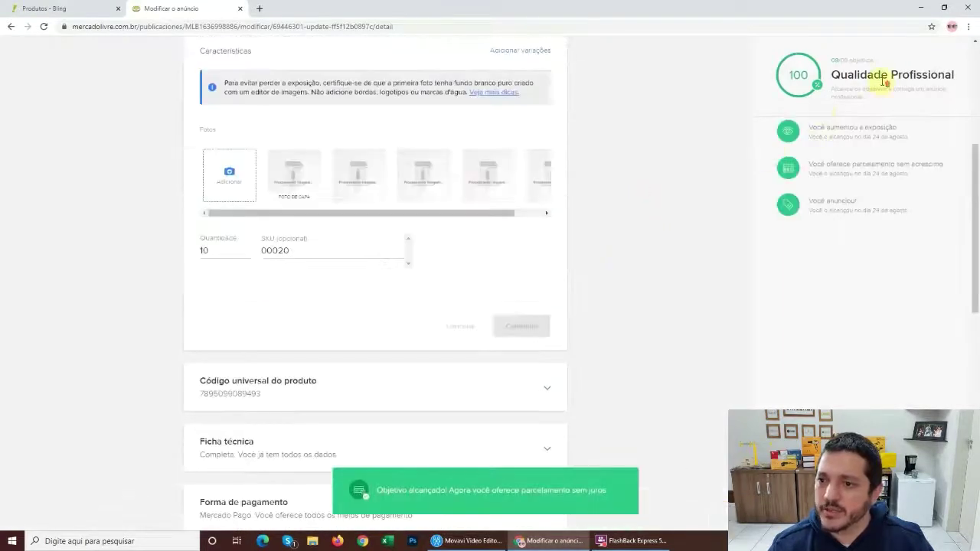
# Step: Review the updated listing, including its quality objectives, photos, payment, delivery and listing type sections
pyautogui.scroll(1, 883, 82)
pyautogui.scroll(3, 711, 217)
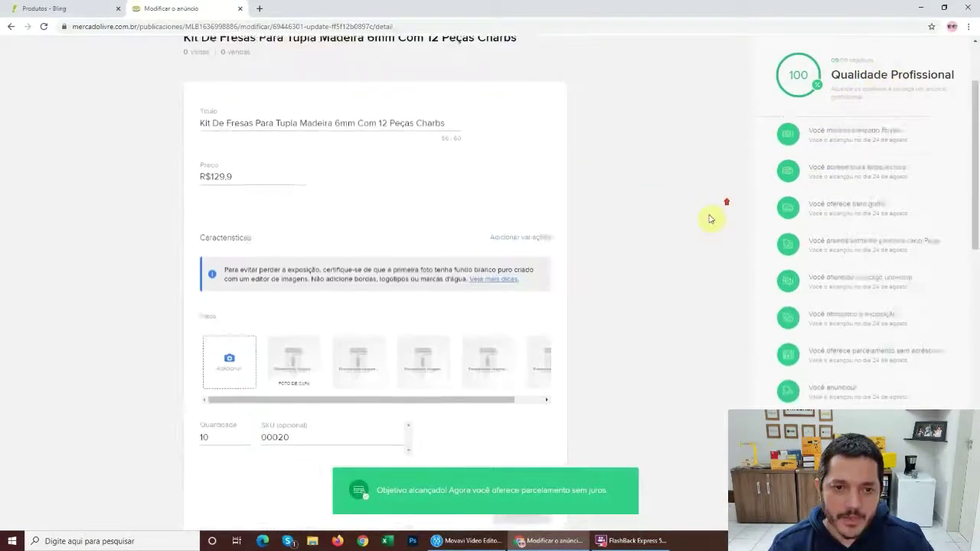
pyautogui.scroll(-4, 696, 181)
pyautogui.scroll(-4, 690, 183)
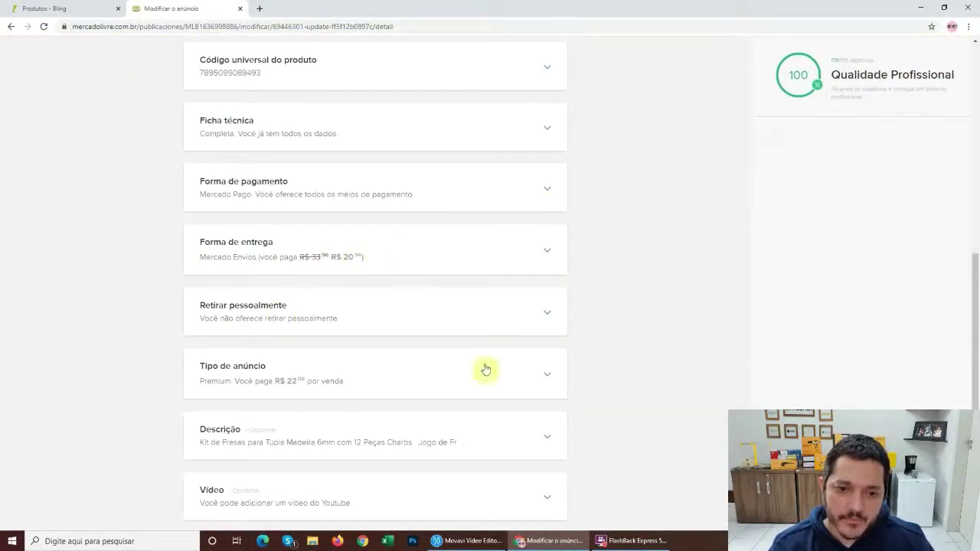
pyautogui.scroll(-4, 628, 353)
pyautogui.scroll(10, 625, 352)
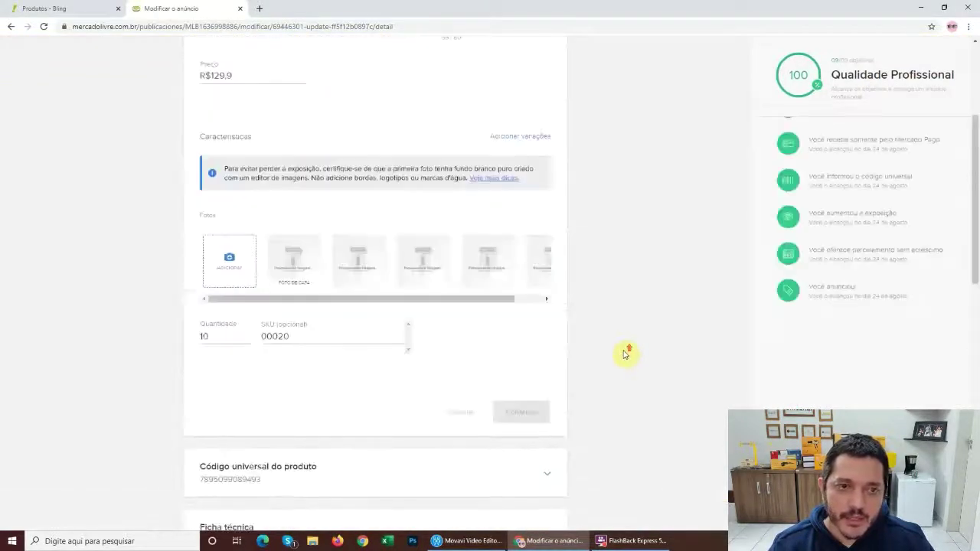
pyautogui.scroll(-4, 645, 324)
pyautogui.rightClick(186, 9)
pyautogui.click(212, 42)
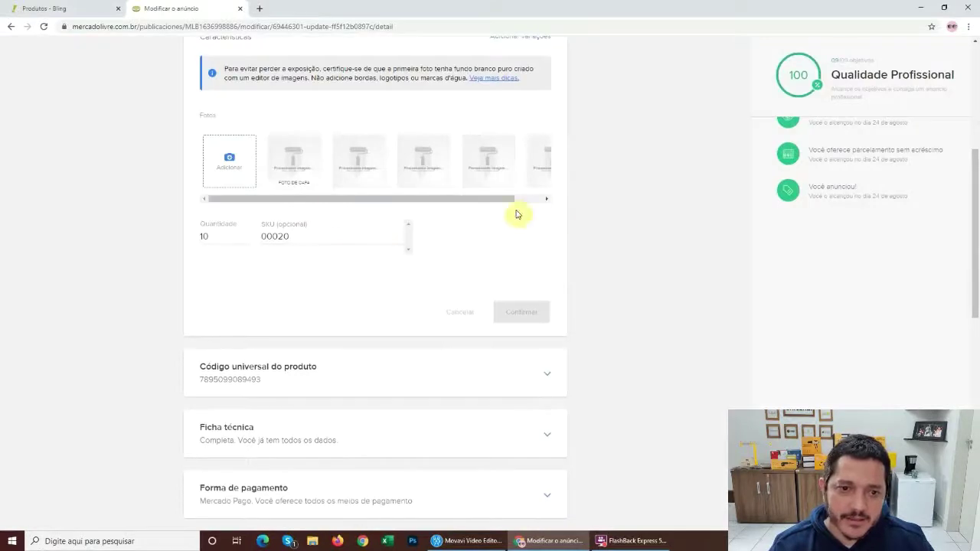
pyautogui.moveTo(503, 200); pyautogui.dragTo(531, 200)
pyautogui.scroll(-1, 449, 256)
pyautogui.scroll(-8, 450, 256)
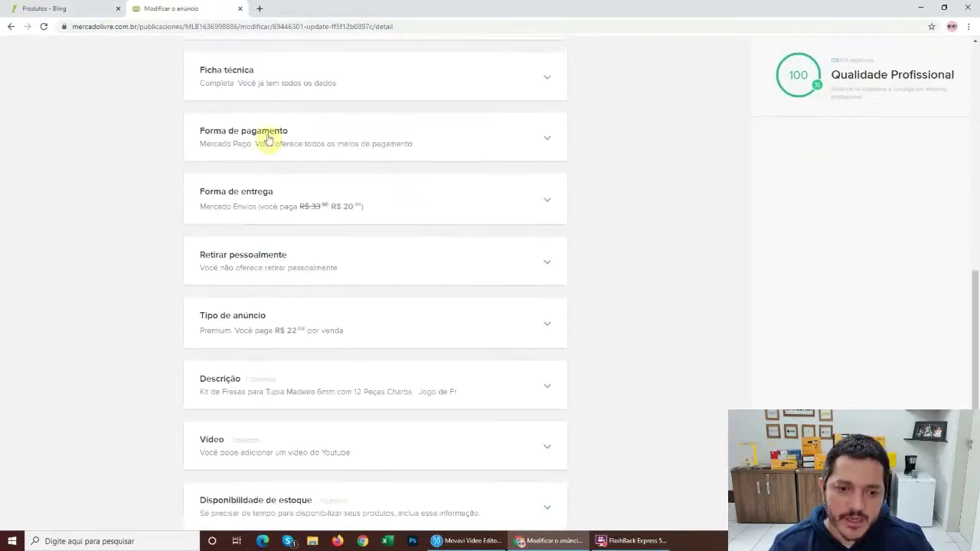
pyautogui.scroll(10, 399, 297)
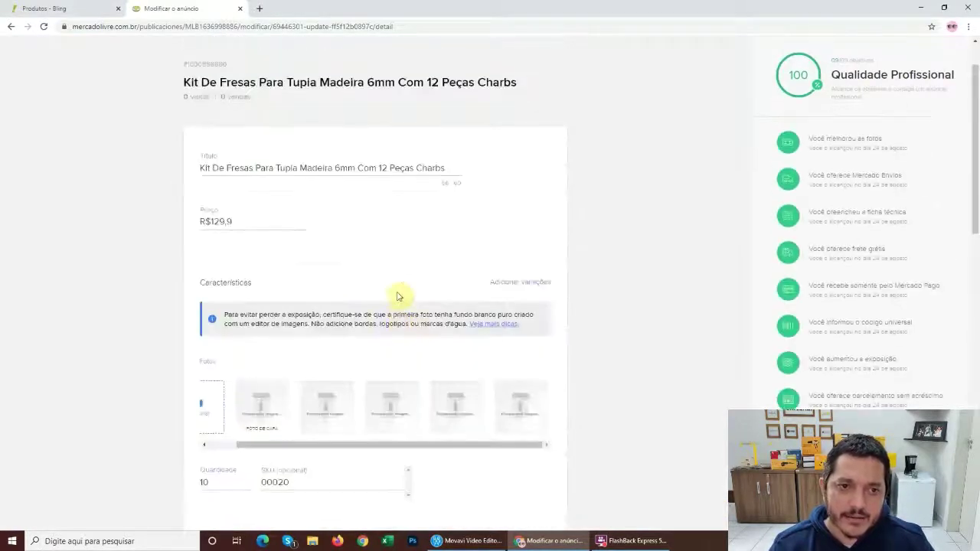
# Step: Return to the active listings to check the milling cutter kit's entry, and switch back to Bling's product list
pyautogui.click(195, 85)
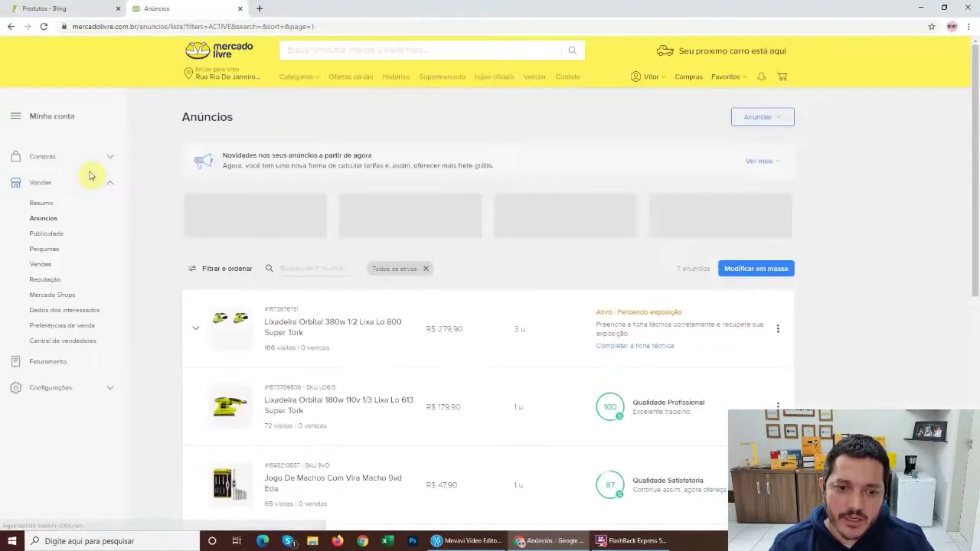
pyautogui.scroll(-5, 498, 261)
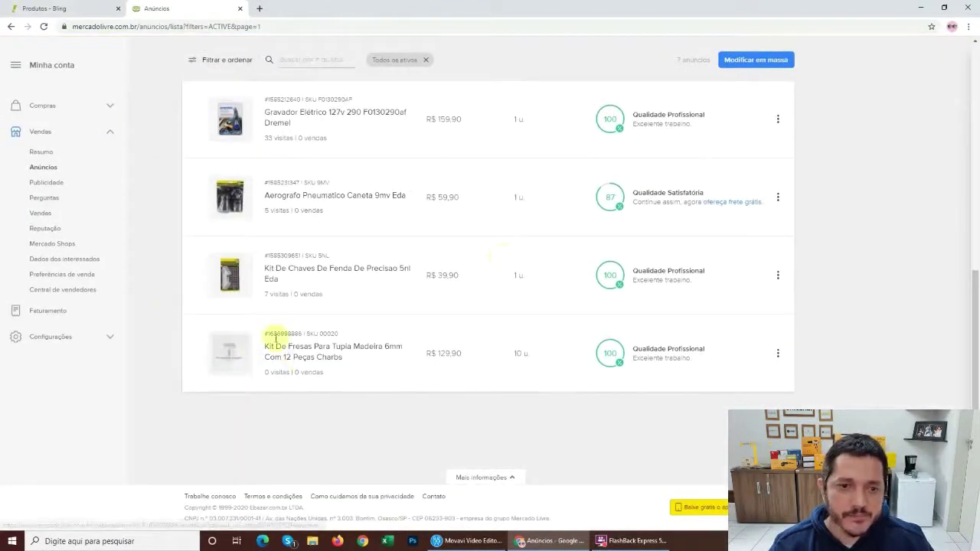
pyautogui.scroll(5, 567, 268)
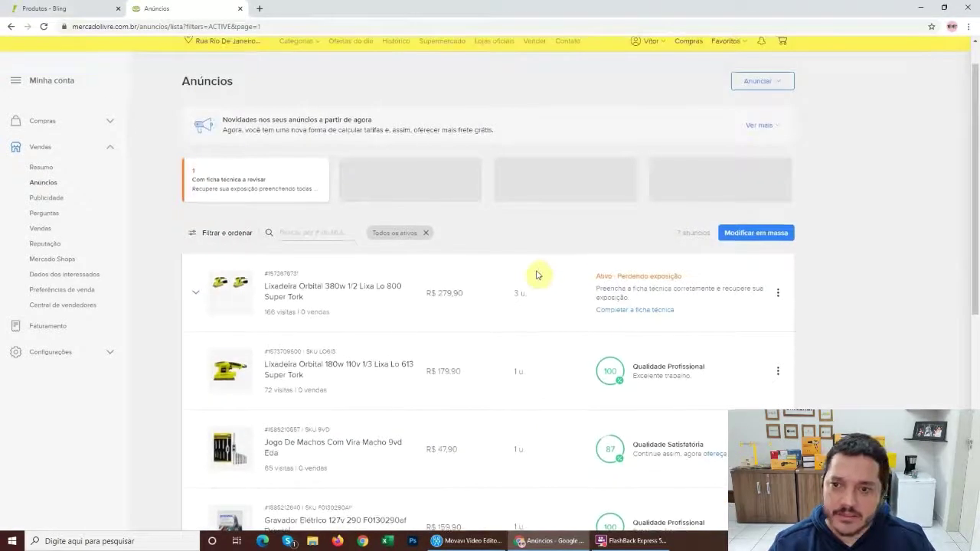
pyautogui.click(61, 8)
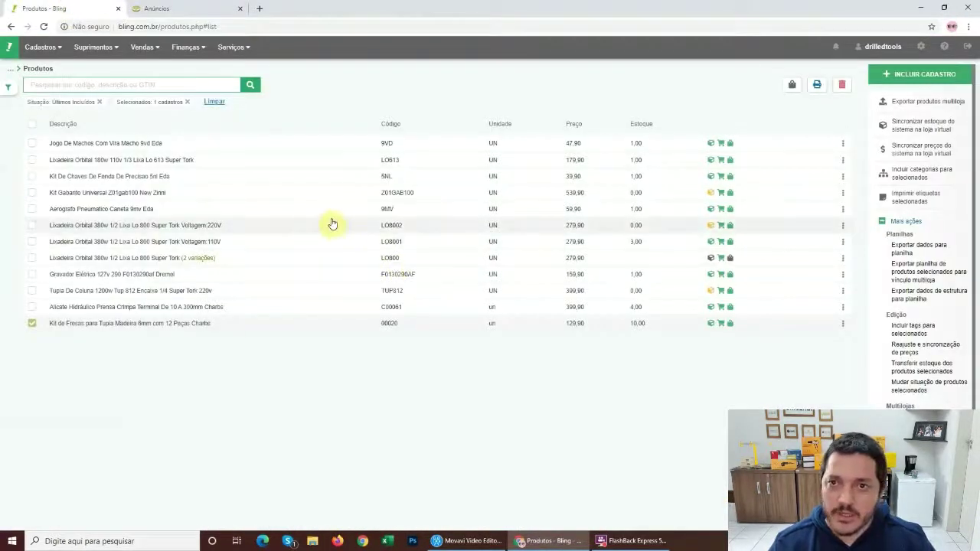